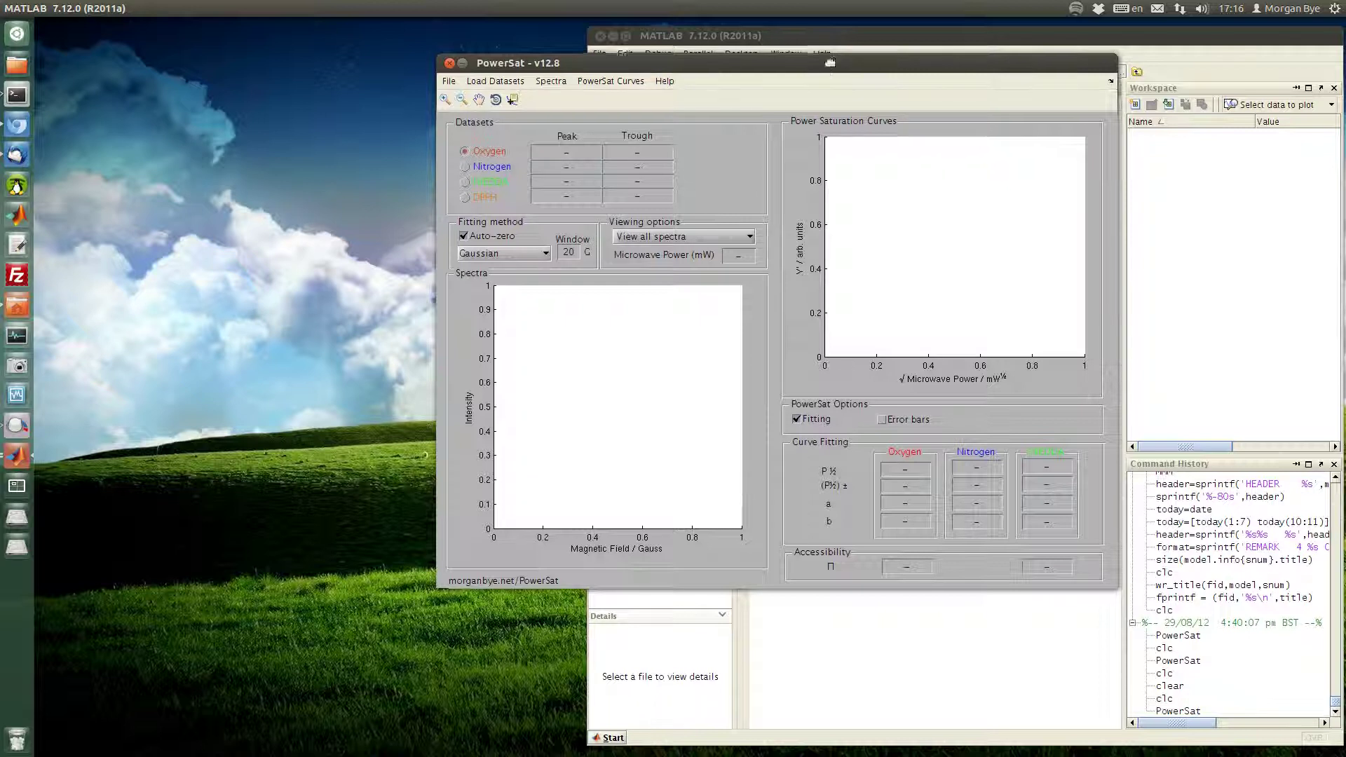
Move the PowerSat window off the MATLAB window and look at the data files in the current folder
drag(833, 61, 478, 57)
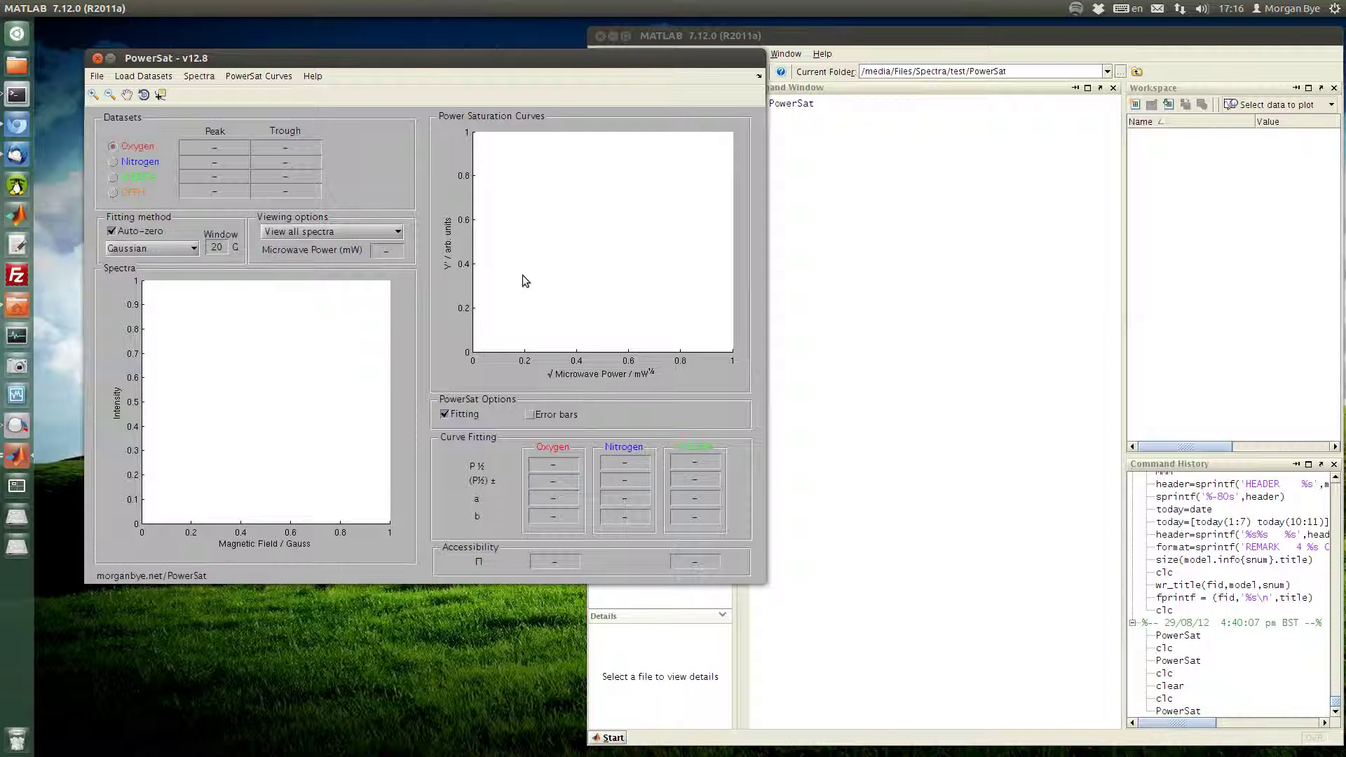
click(902, 280)
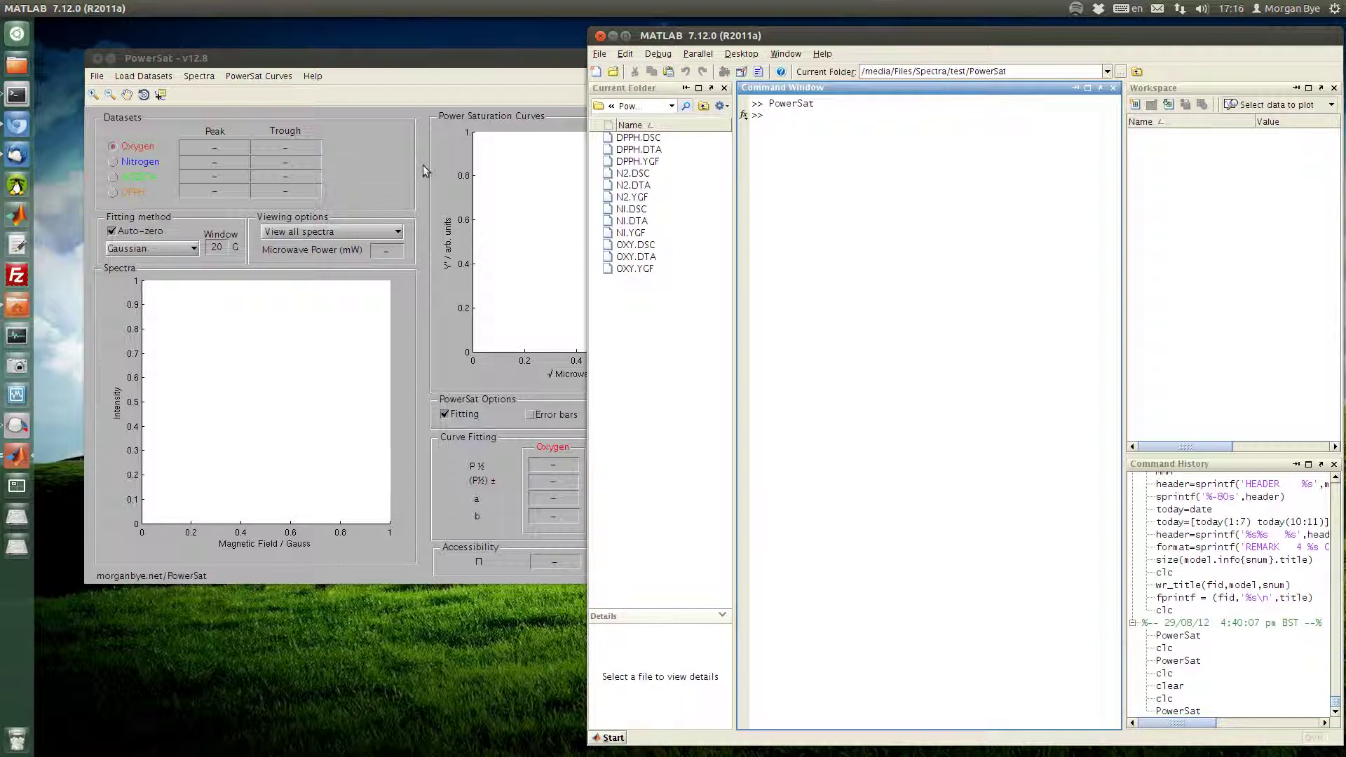
click(394, 157)
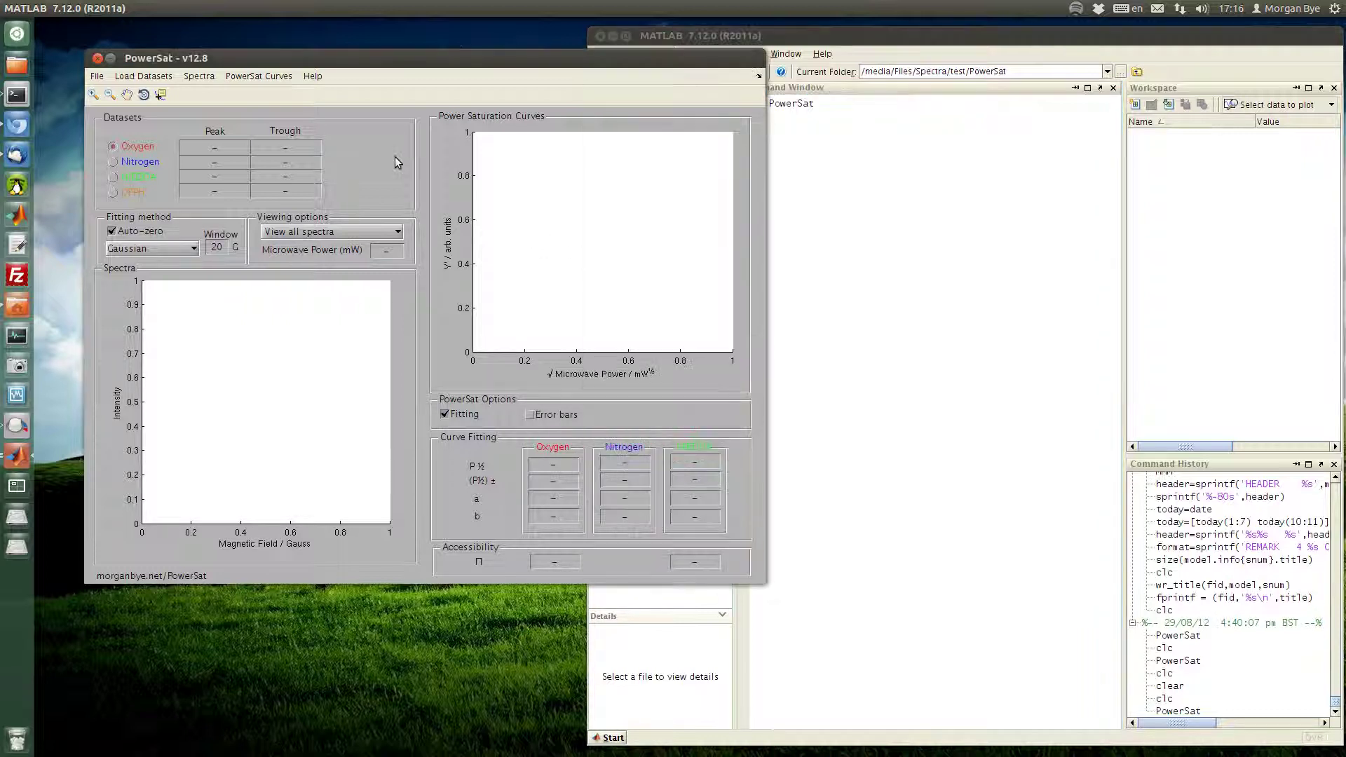
Load a Bruker data file from the PowerSat folder as the Oxygen dataset
click(165, 80)
click(150, 110)
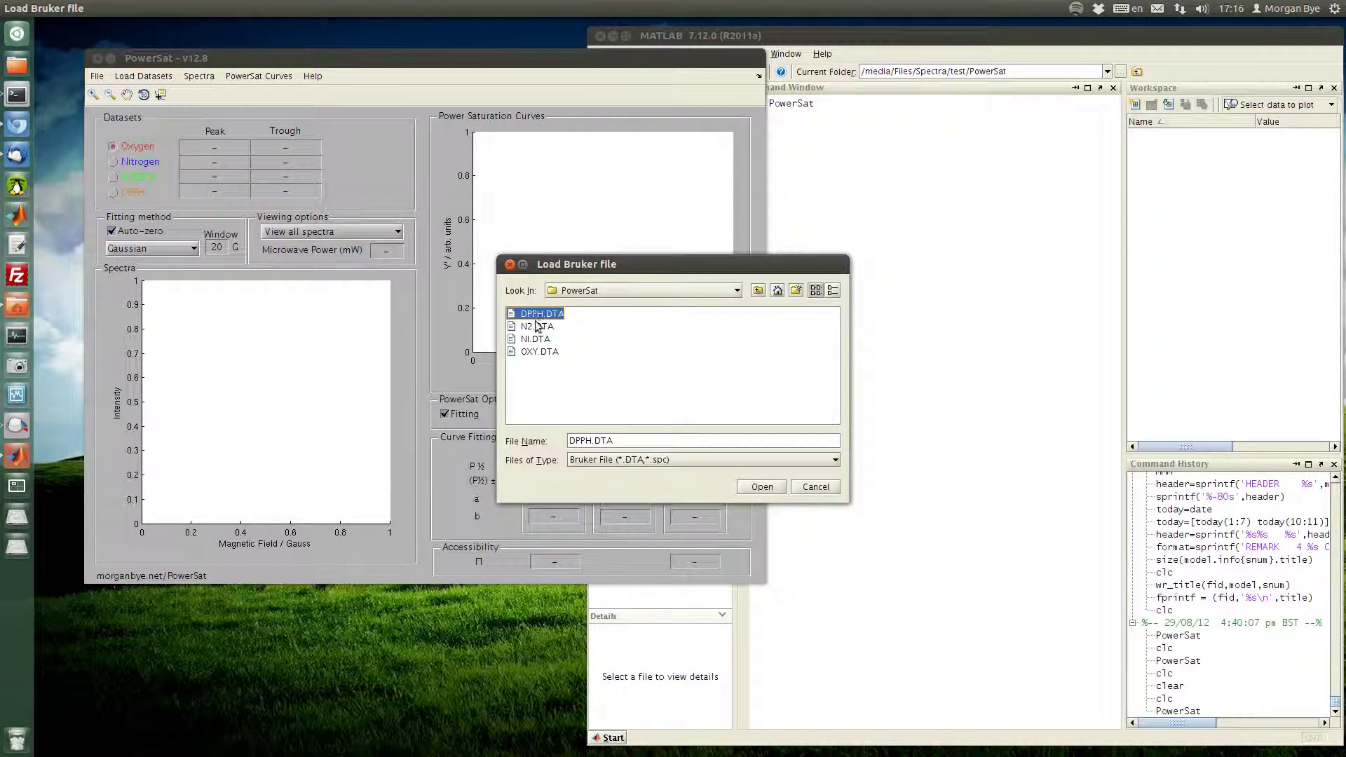
click(757, 487)
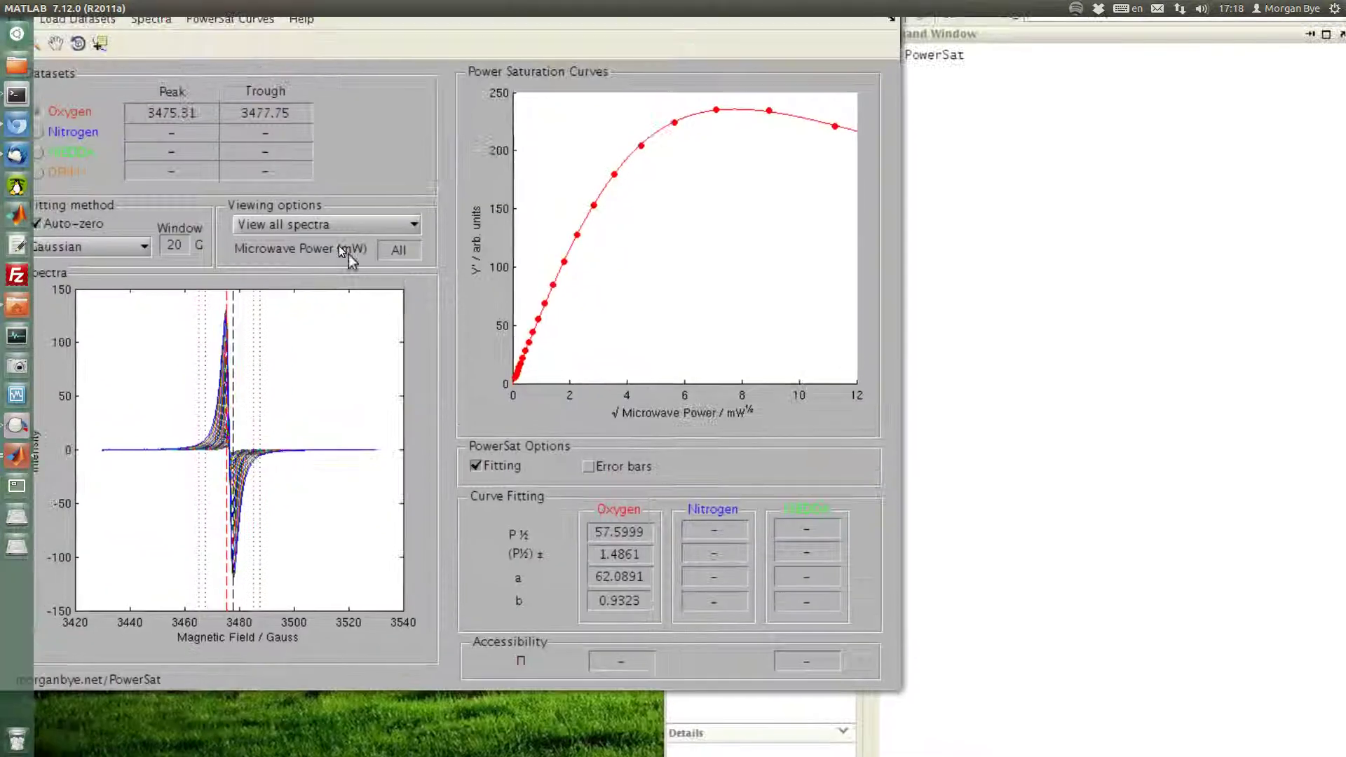
Set the viewing option to View single spectrum and step through the oxygen spectra to the lowest microwave power
click(331, 232)
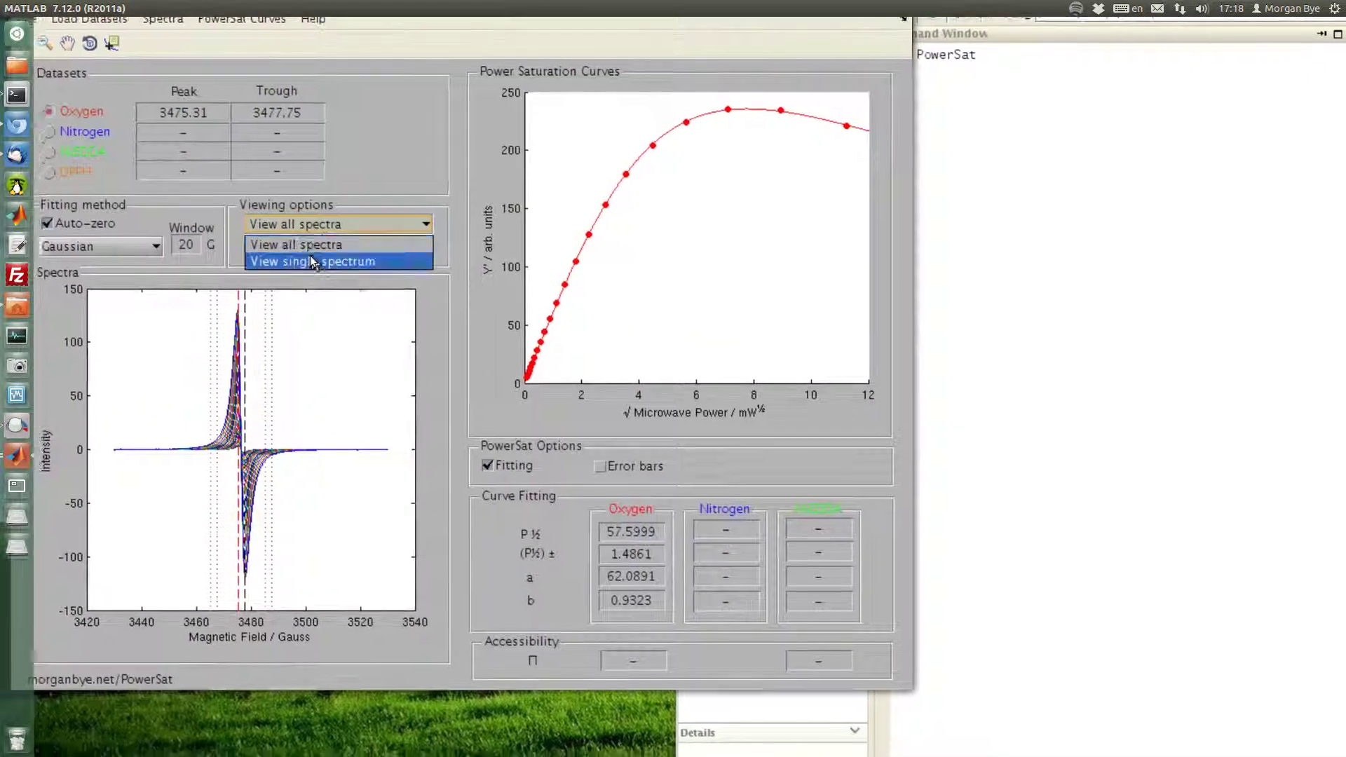
click(309, 265)
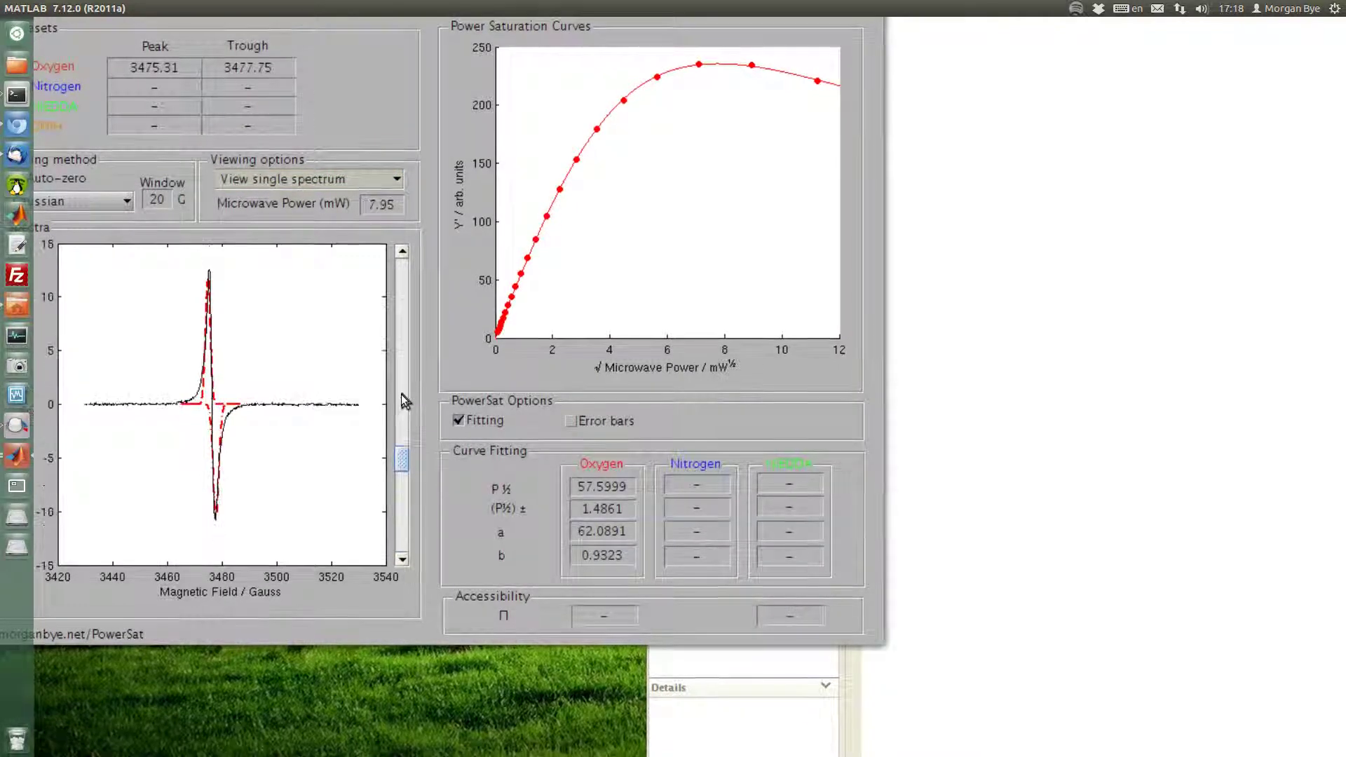
click(404, 392)
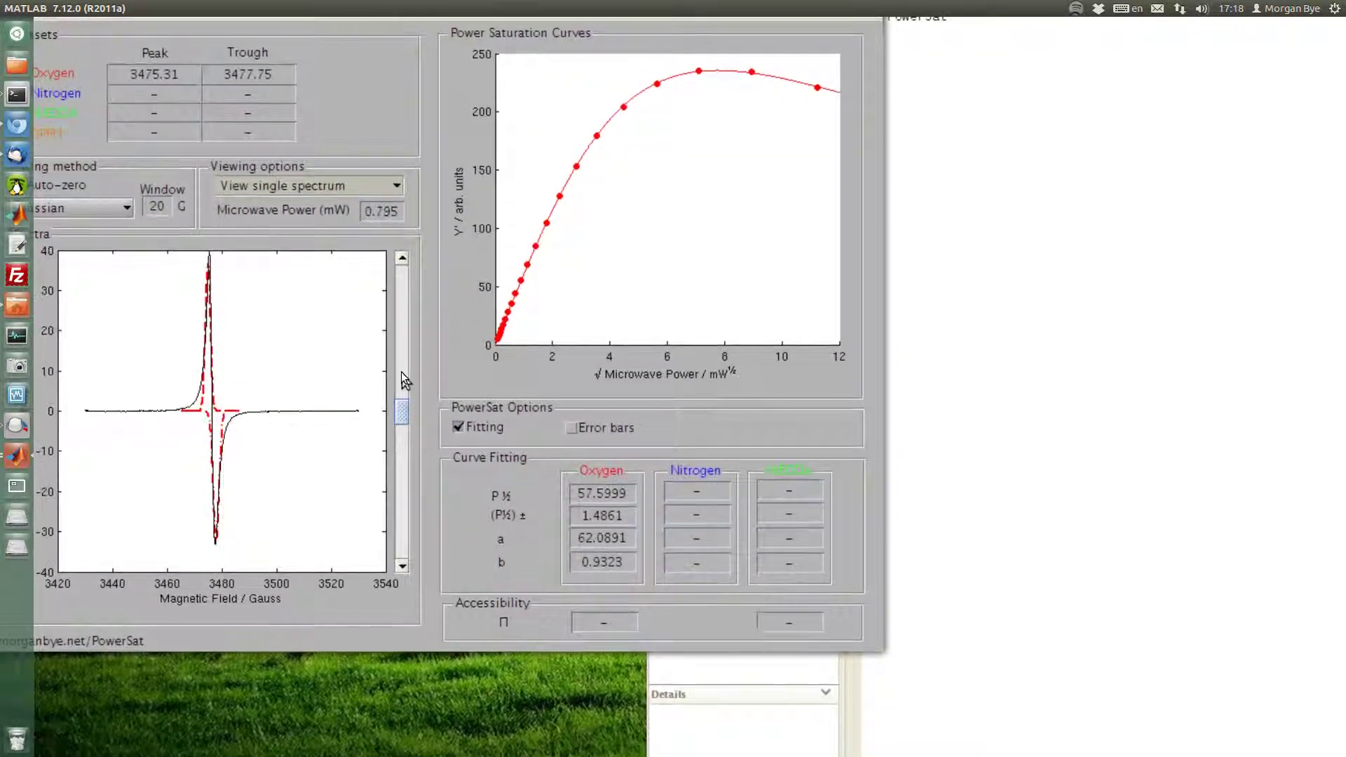
click(405, 364)
click(400, 339)
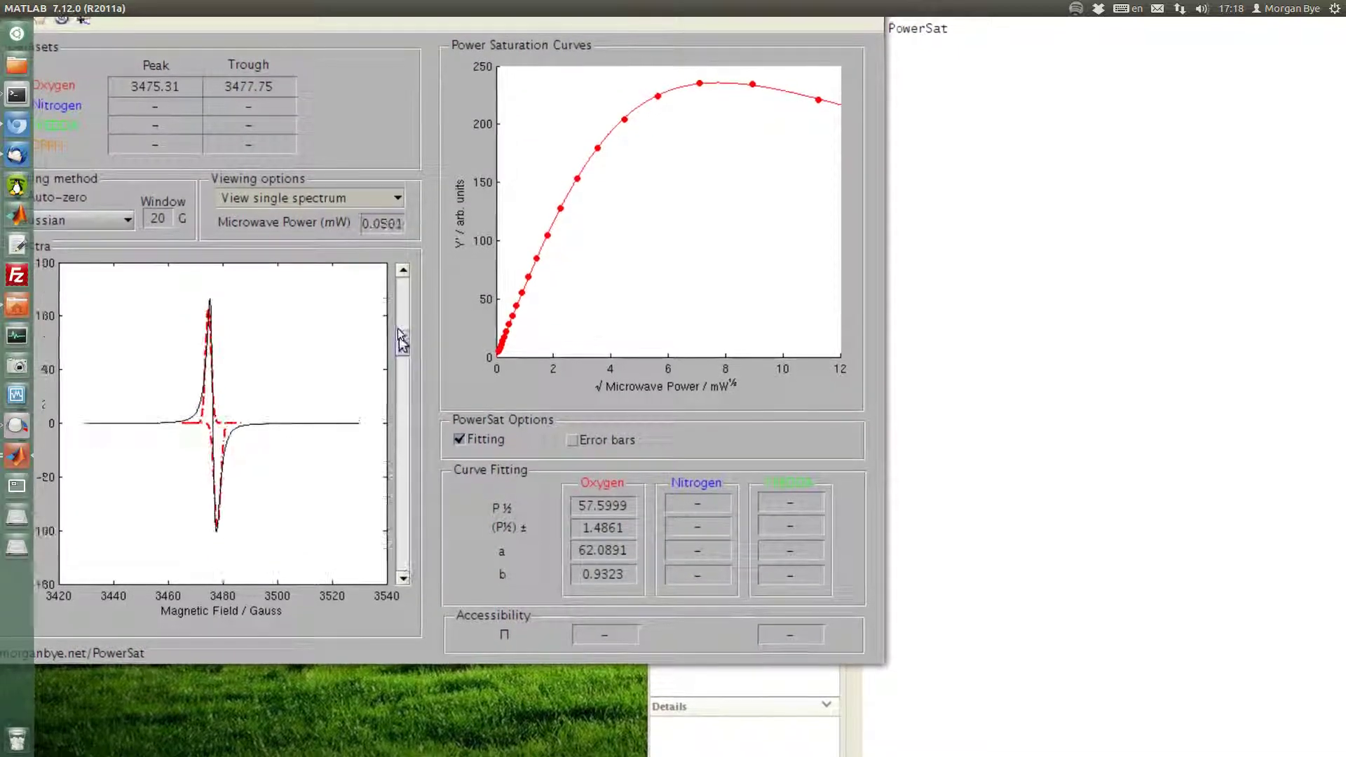
click(398, 302)
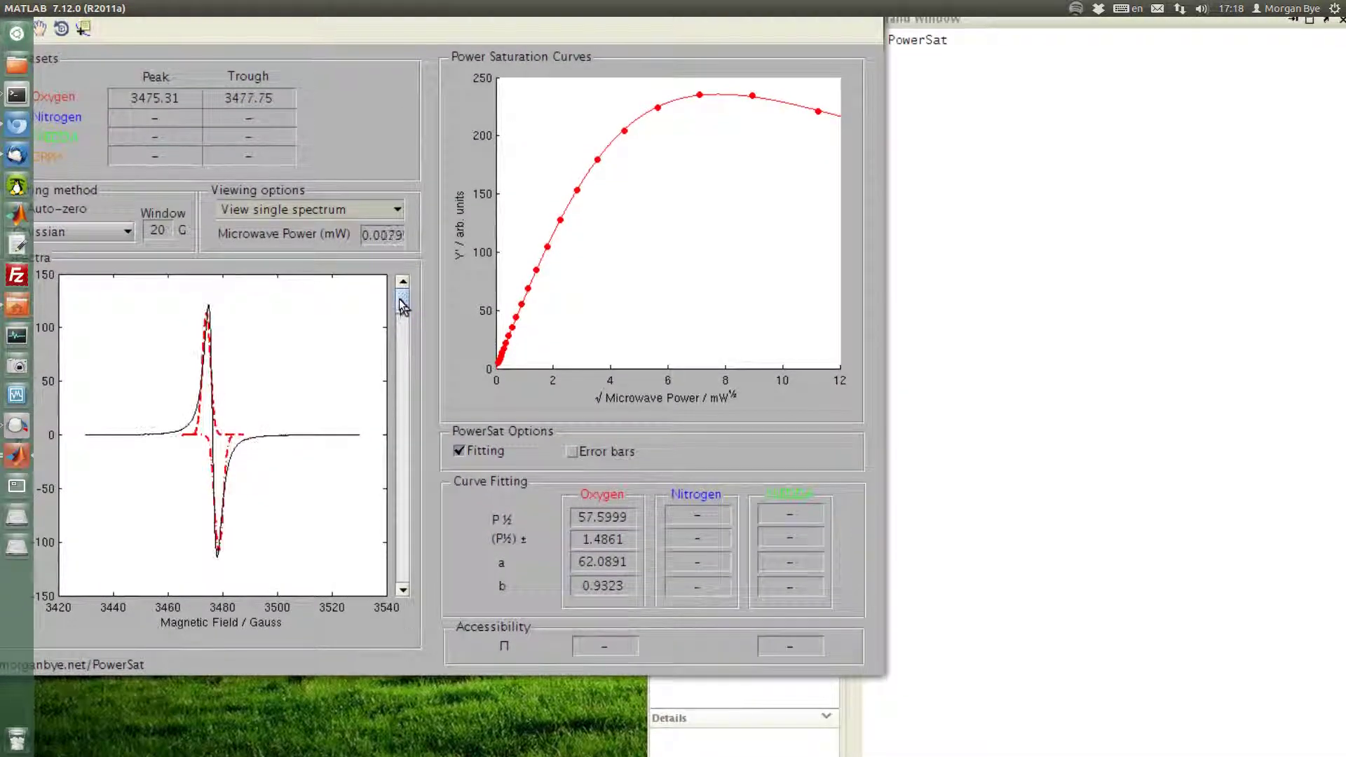
click(397, 280)
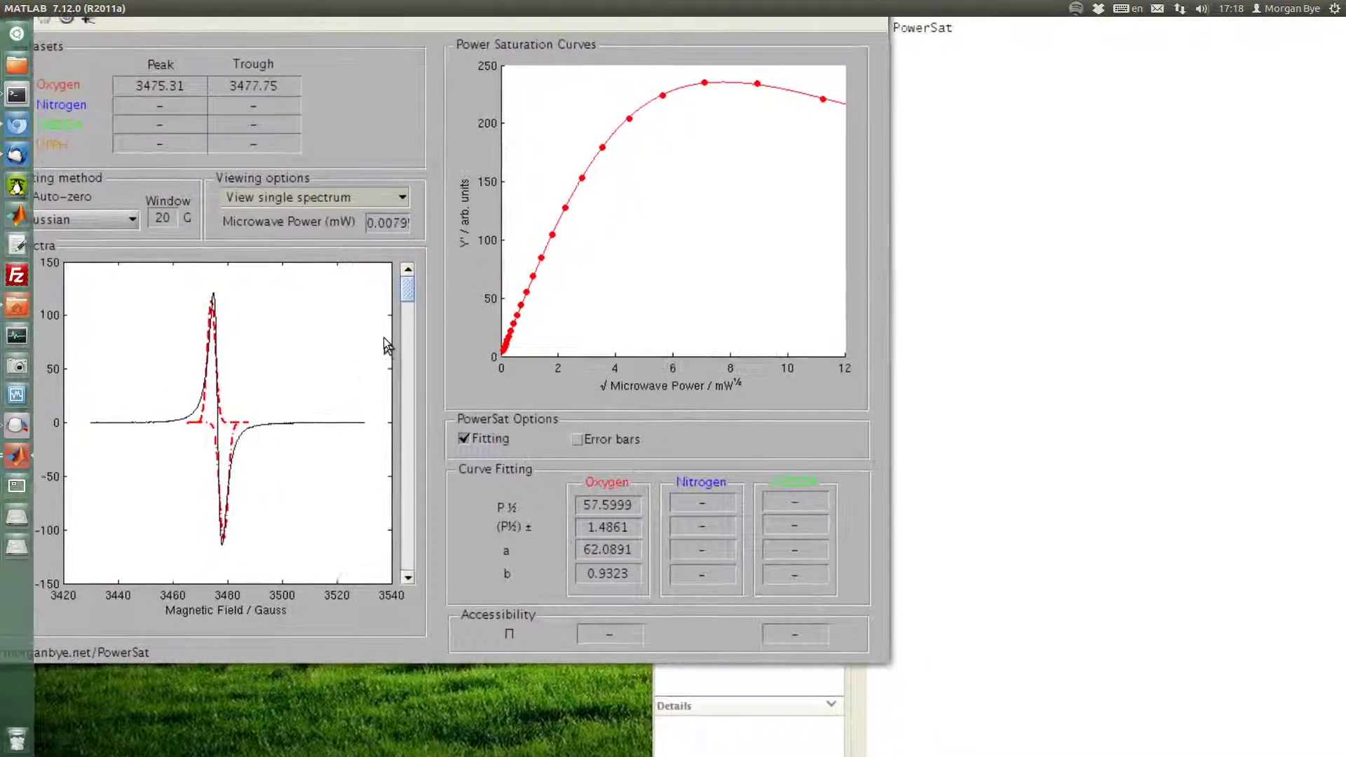
Step up through the single spectra to 126.3 mW to examine the Gaussian fit at each microwave power
click(407, 452)
click(407, 452)
click(407, 462)
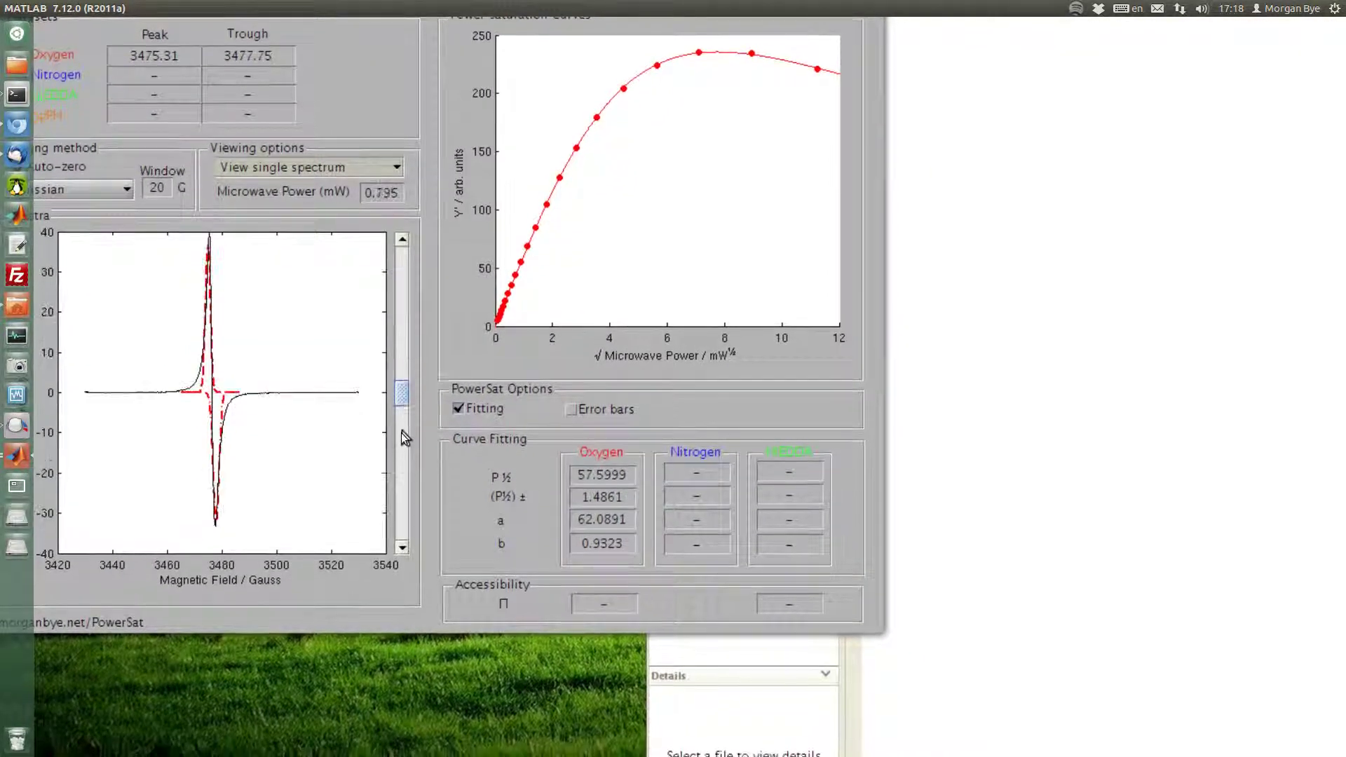
click(402, 438)
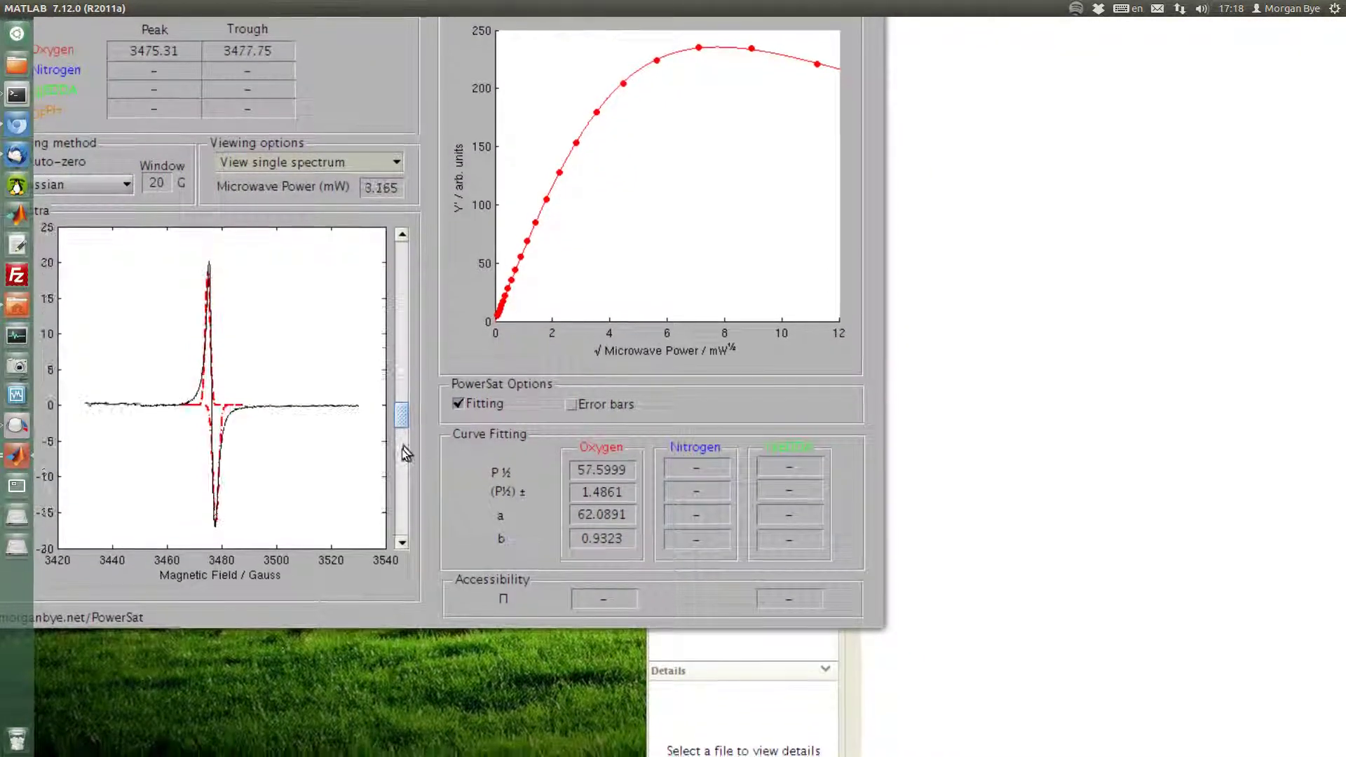
click(401, 449)
click(403, 495)
click(405, 499)
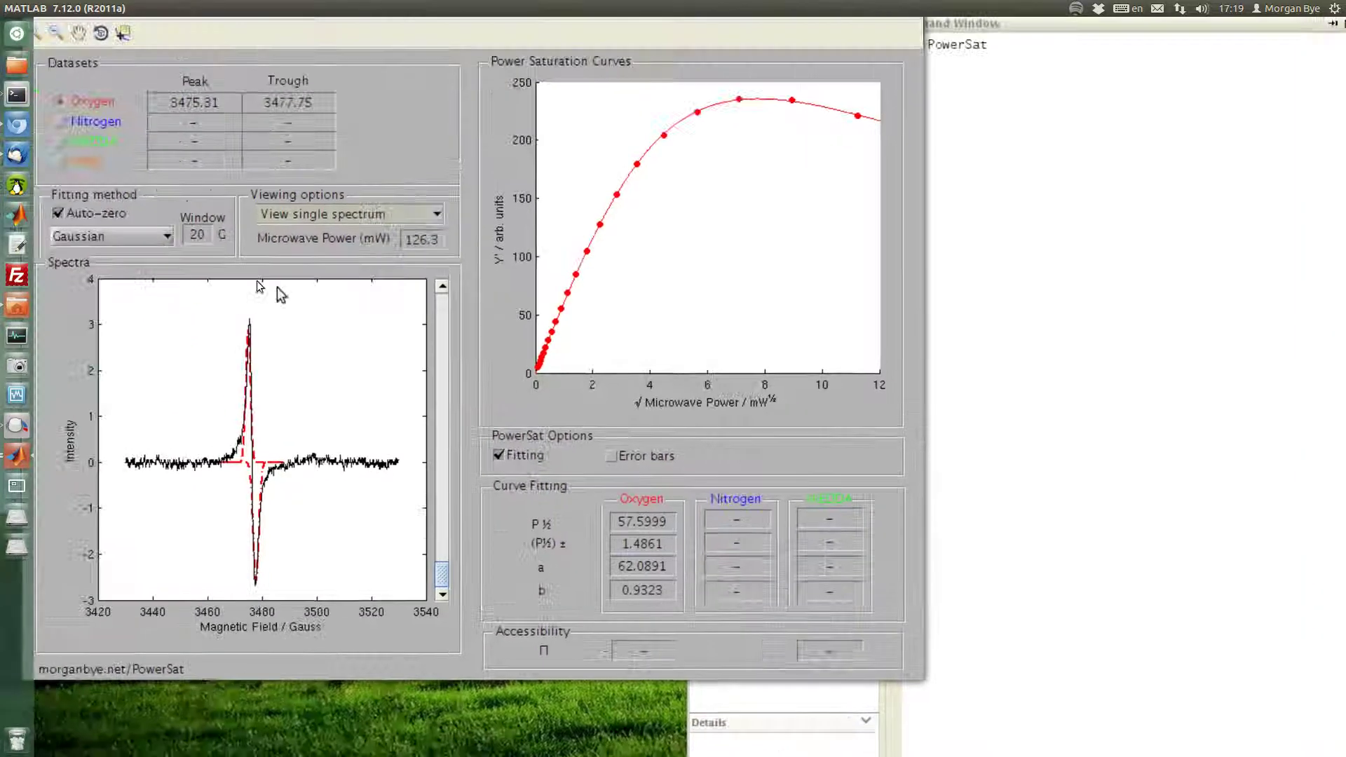
Change the fitting method to Lorentzian and step through the spectra down to the lowest microwave power
click(162, 249)
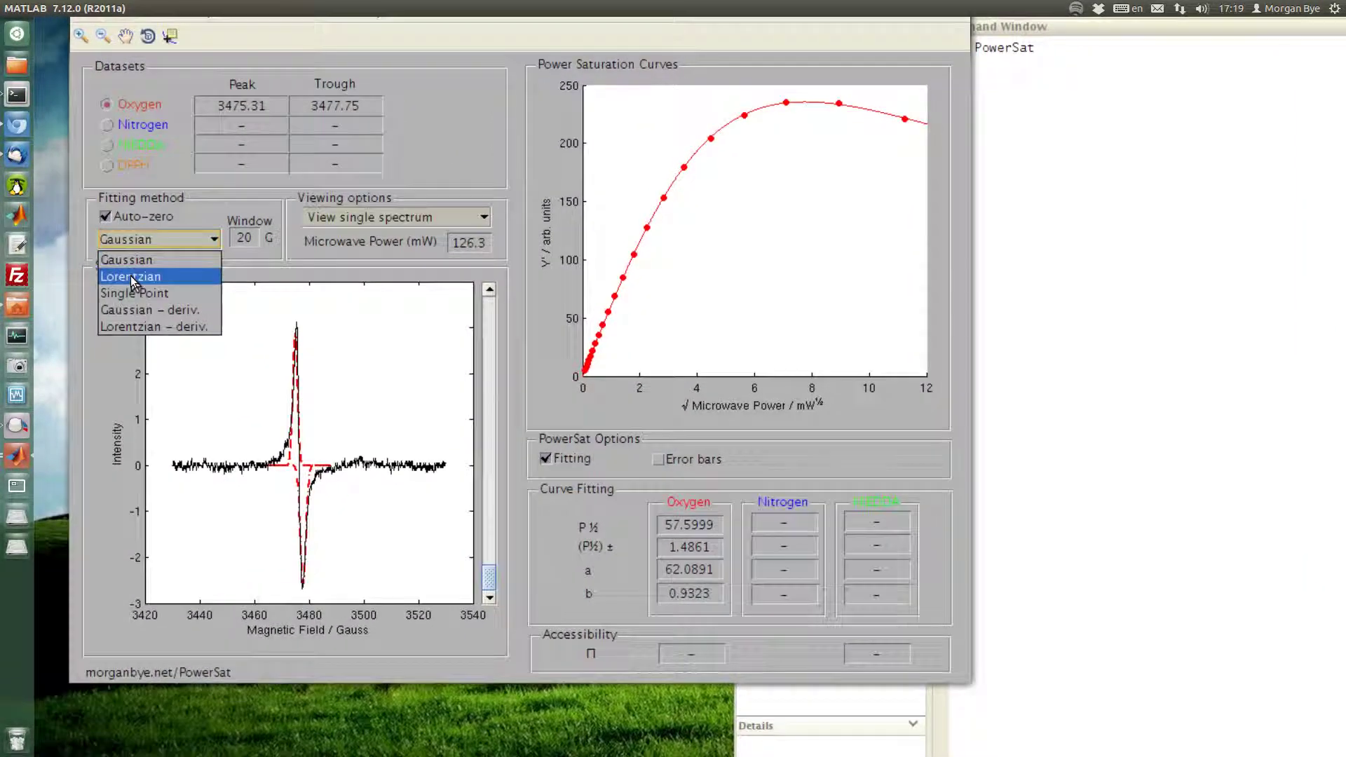
click(130, 275)
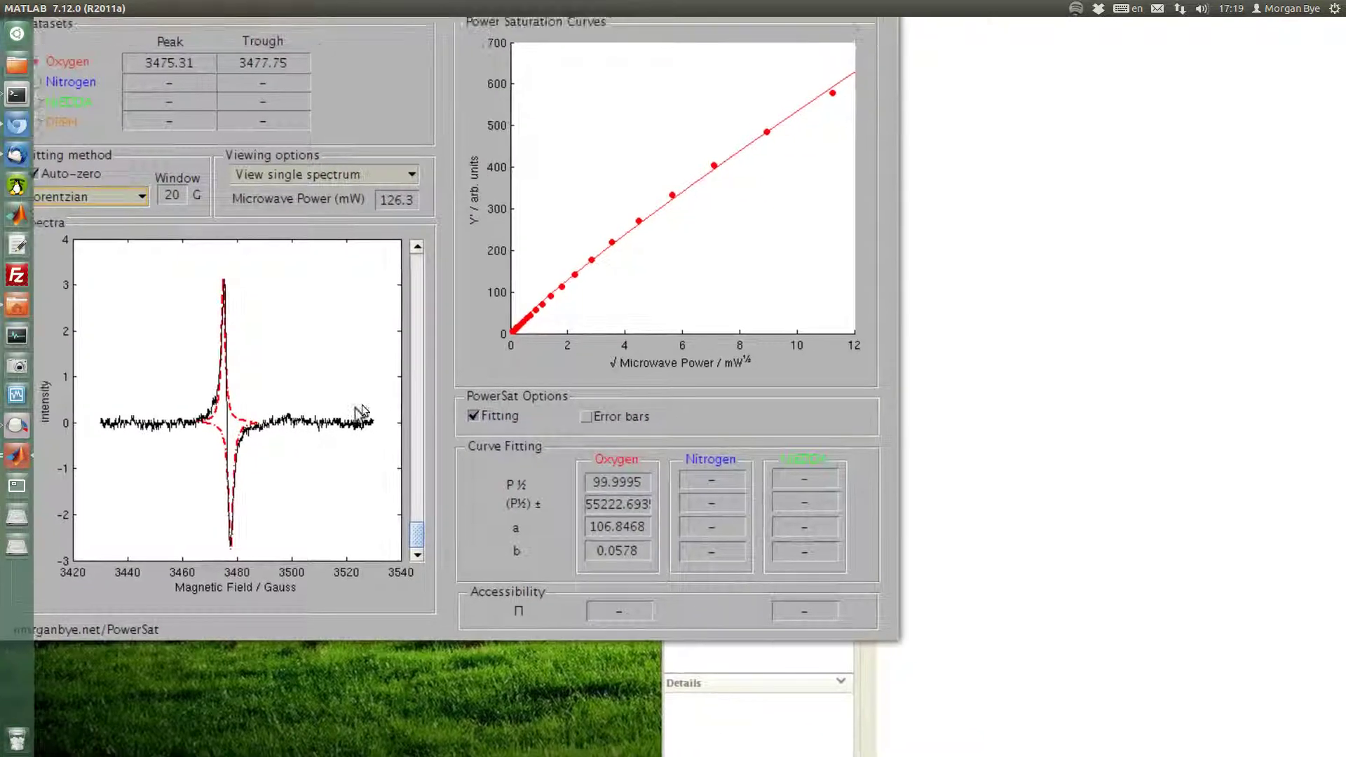
click(398, 434)
click(401, 424)
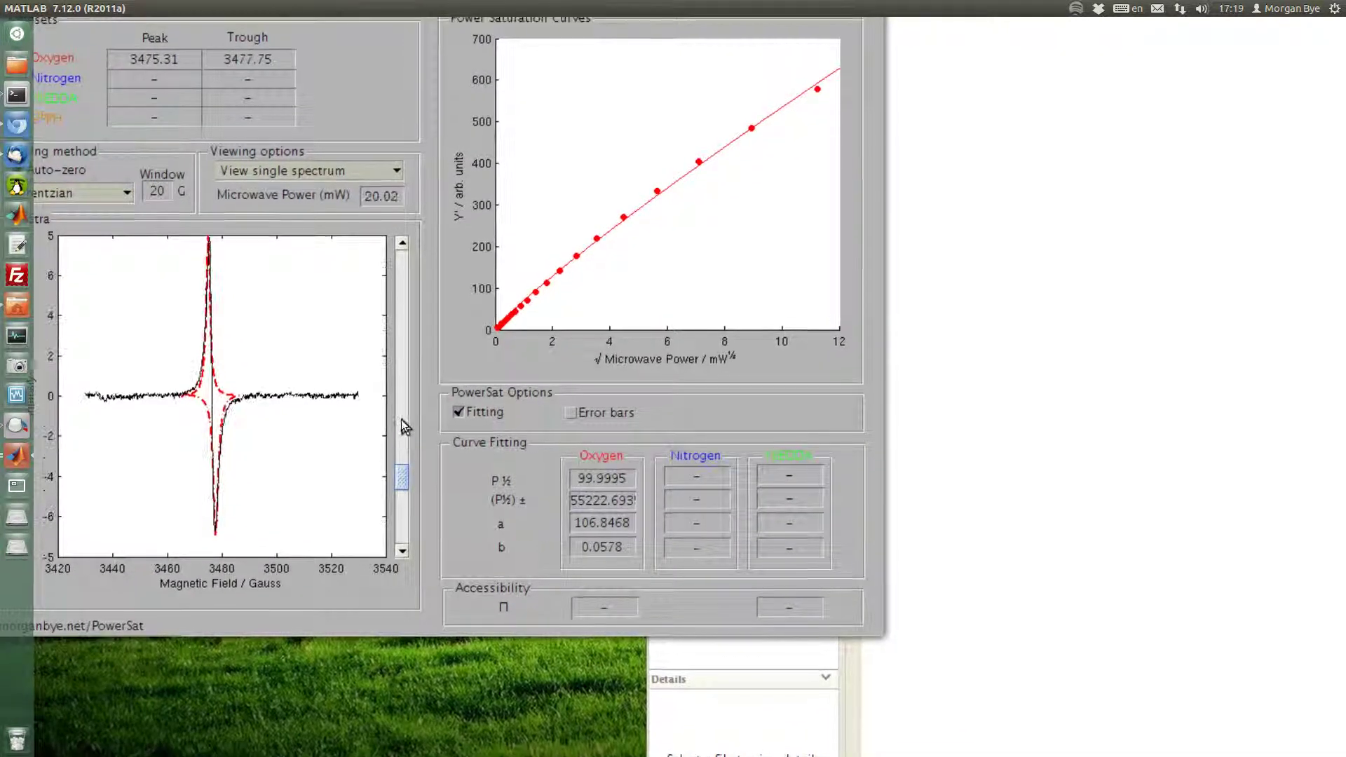
click(401, 389)
click(405, 391)
click(409, 375)
click(404, 364)
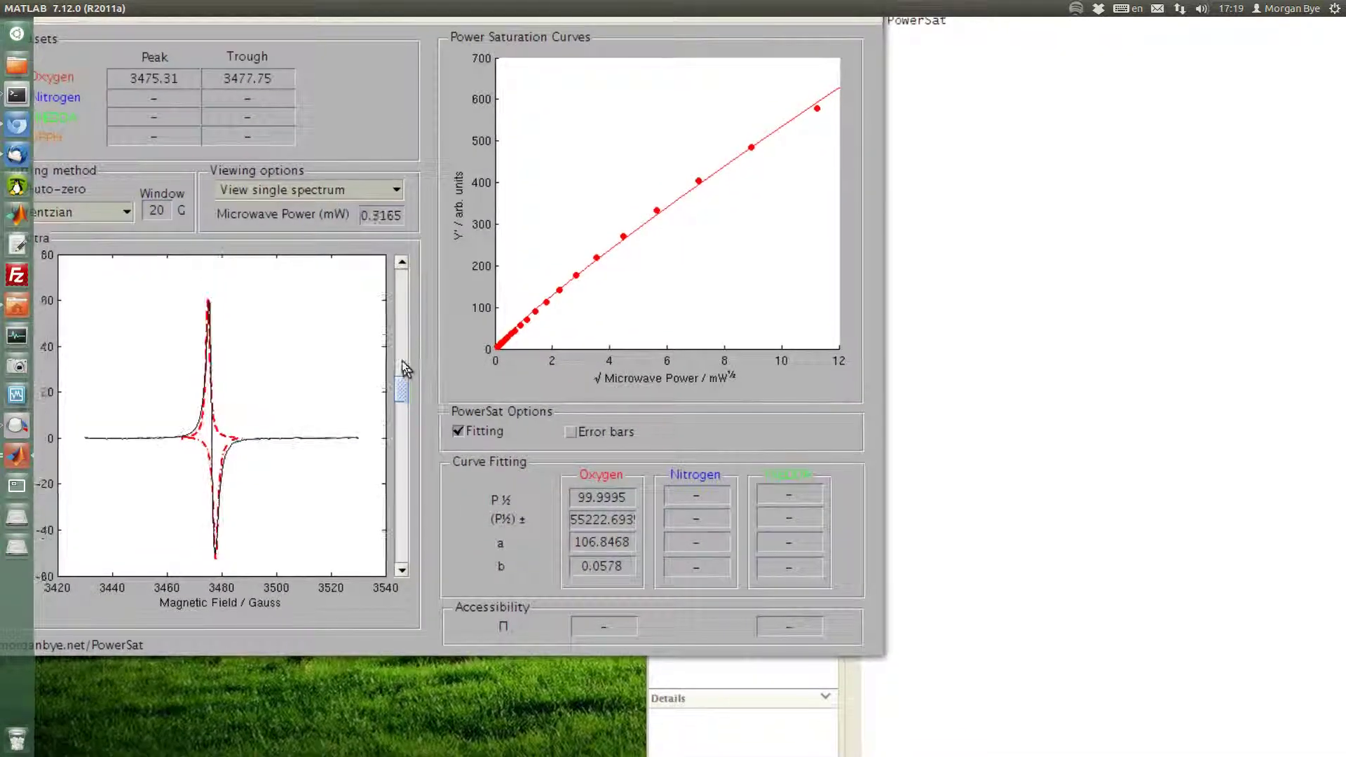
click(402, 343)
click(401, 317)
click(400, 323)
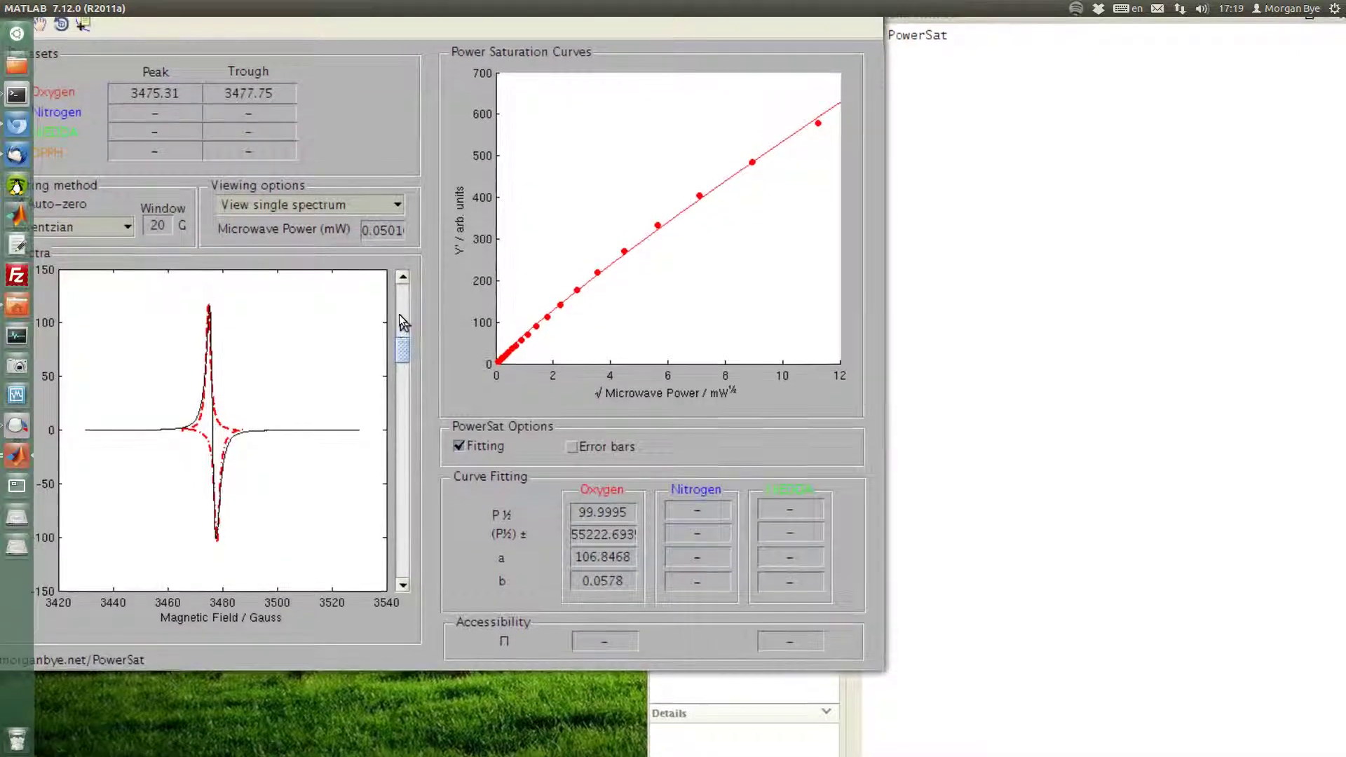
click(398, 314)
click(398, 302)
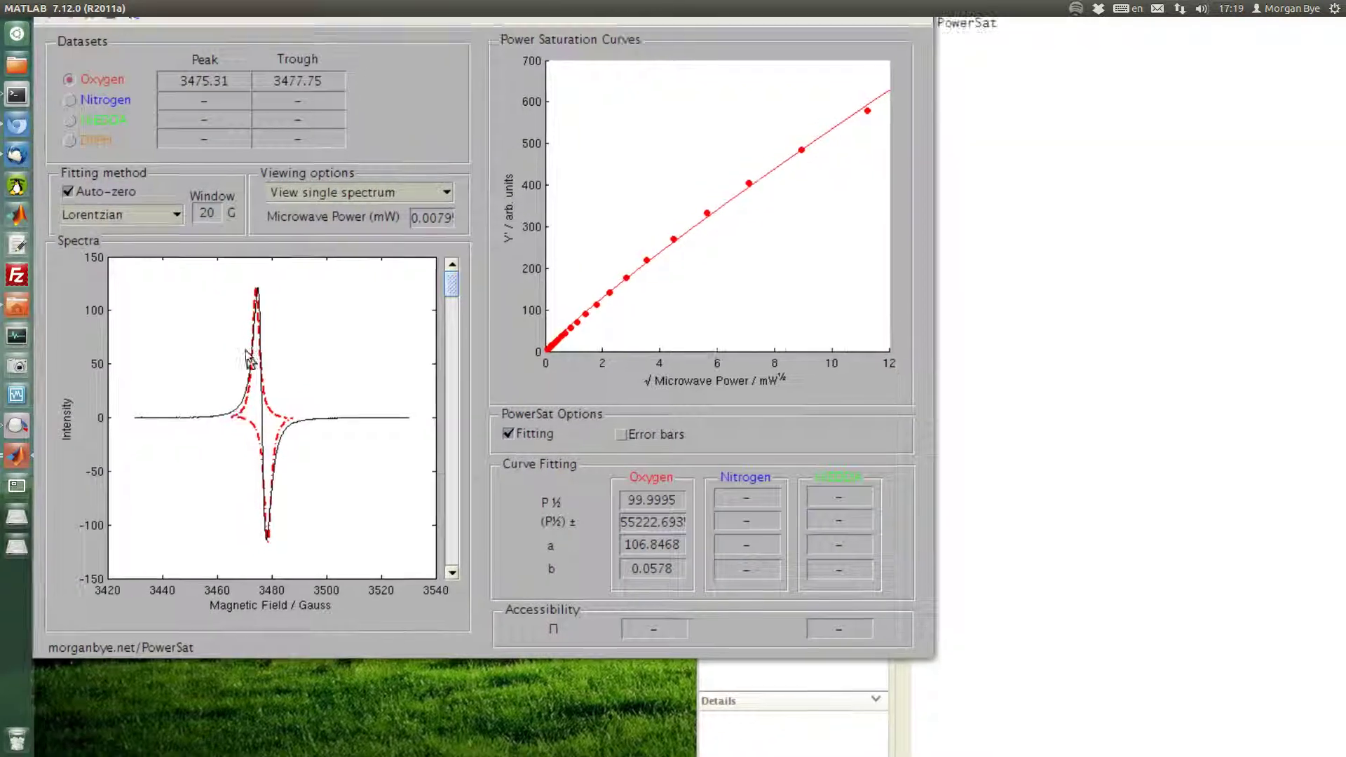
Step up through the spectra to 126.3 mW to examine how the Lorentzian curves follow the data
click(402, 343)
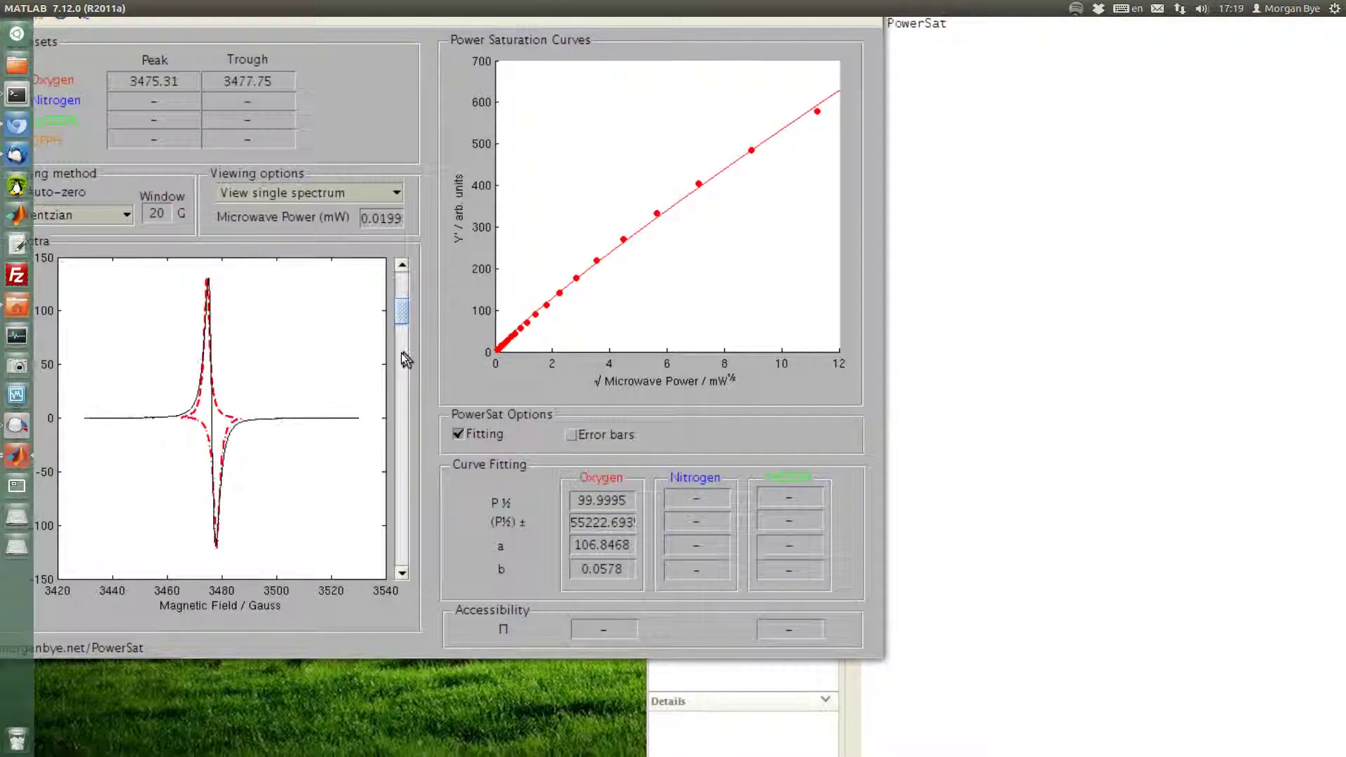
click(401, 354)
click(400, 382)
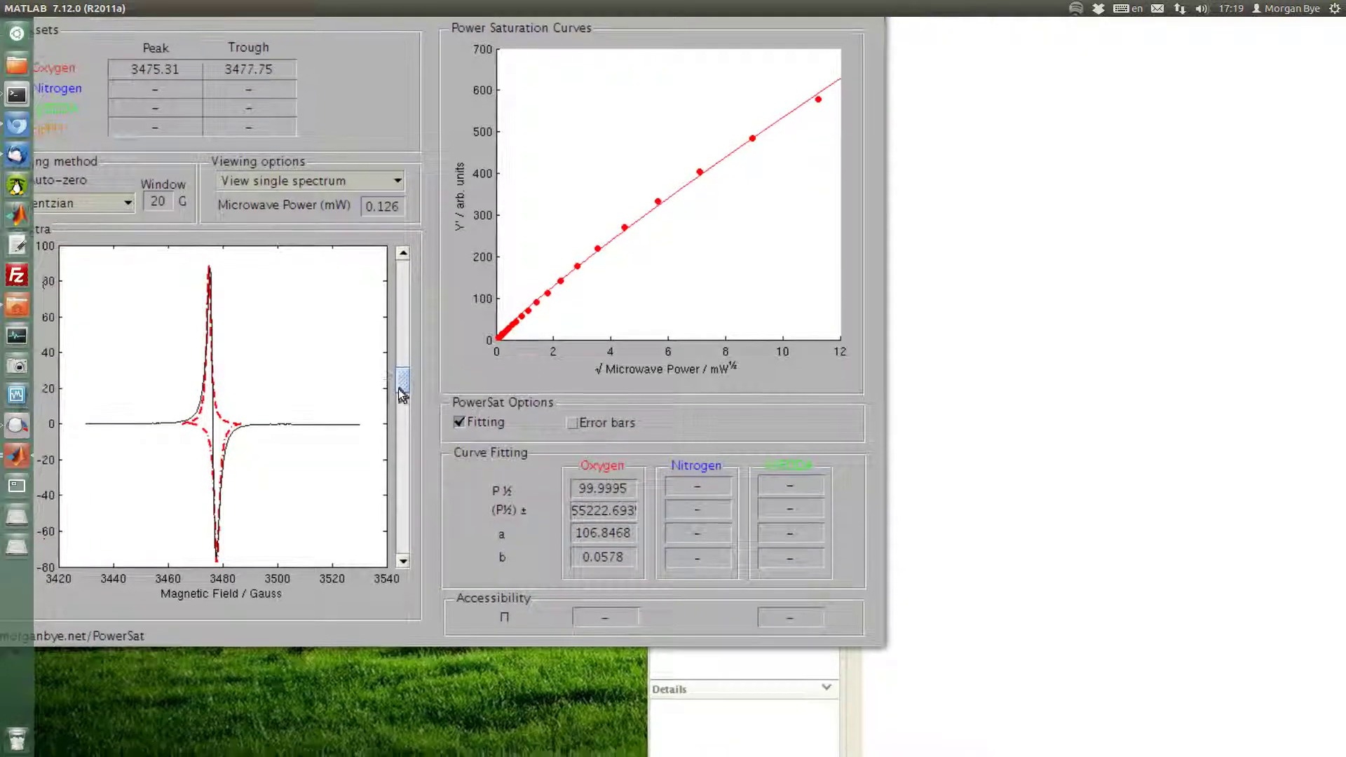
click(399, 382)
click(400, 422)
click(399, 457)
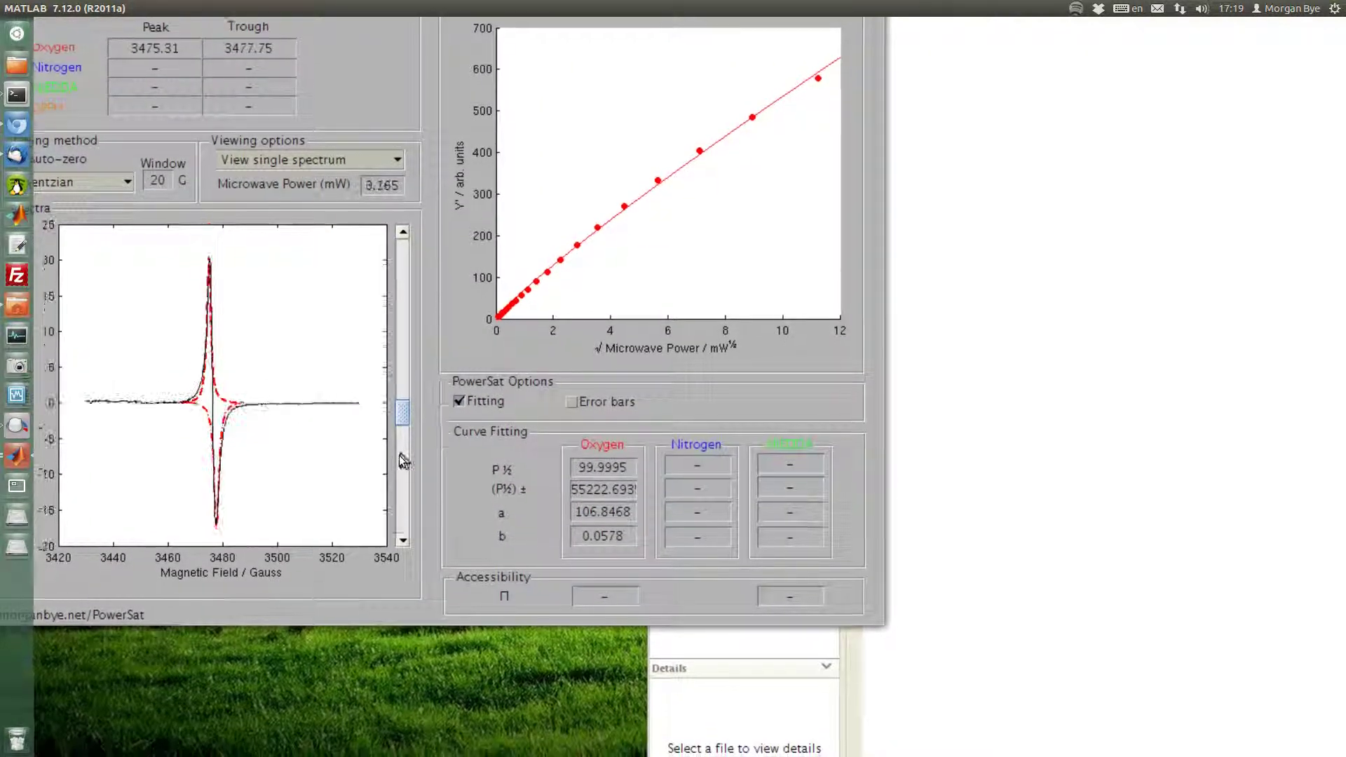
click(401, 472)
click(402, 482)
click(404, 494)
click(403, 503)
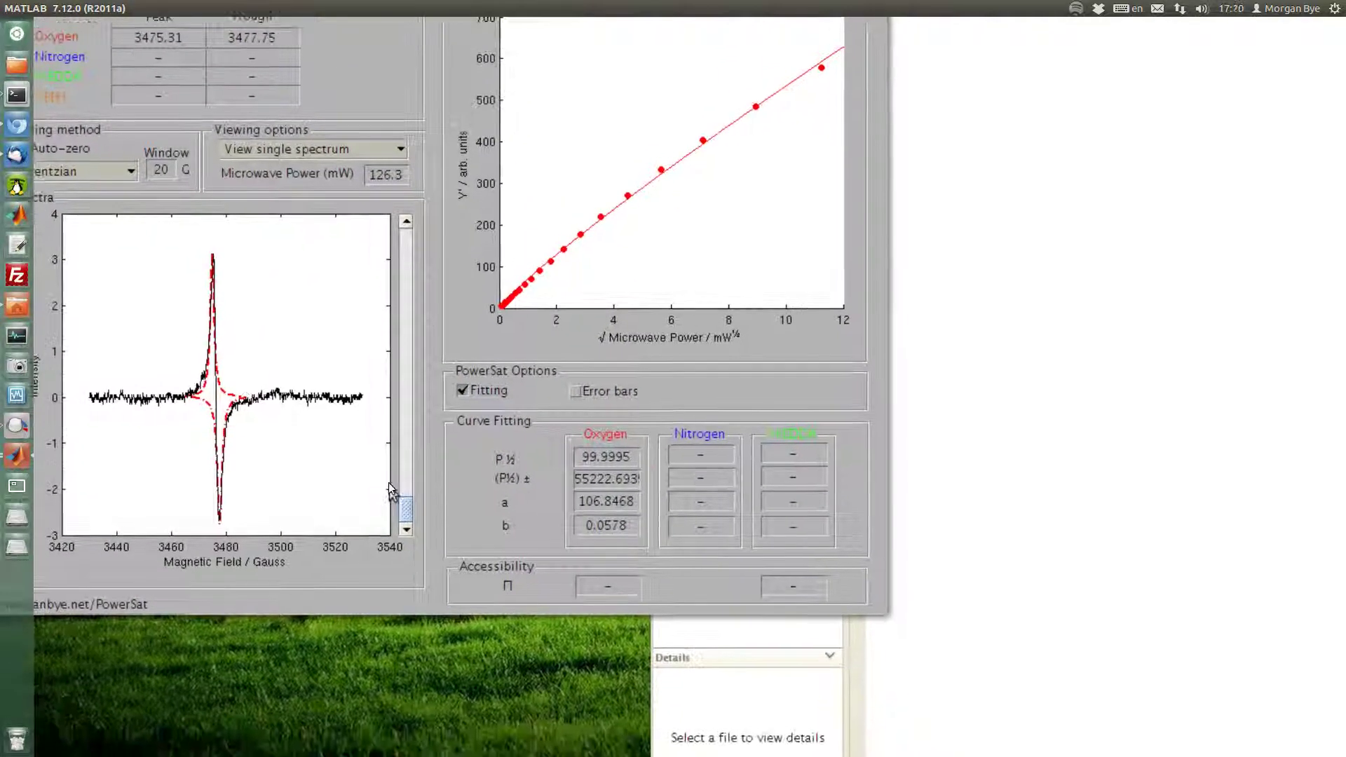
Return to the lowest-power spectrum and zoom in on its peak and trough to inspect the Lorentzian fit
click(438, 293)
click(439, 290)
click(399, 319)
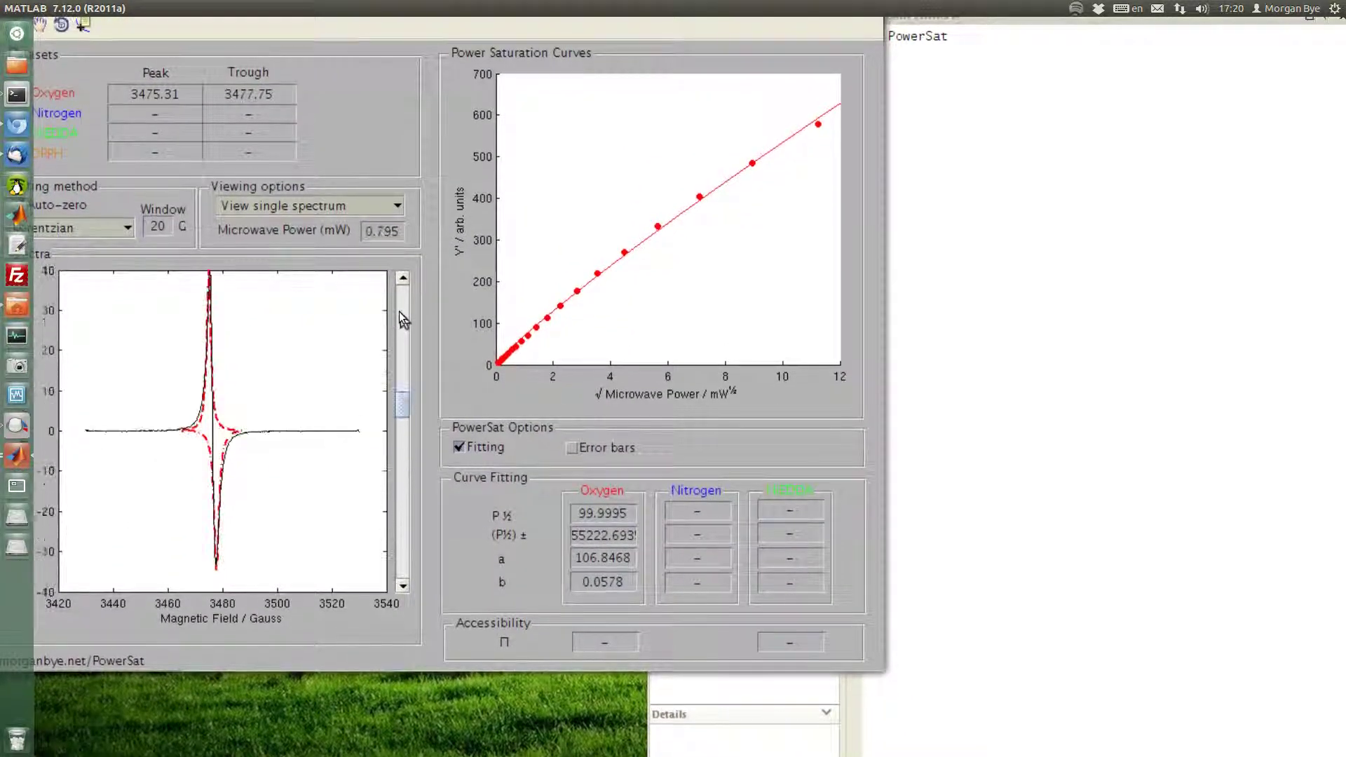
click(398, 311)
click(398, 308)
click(400, 304)
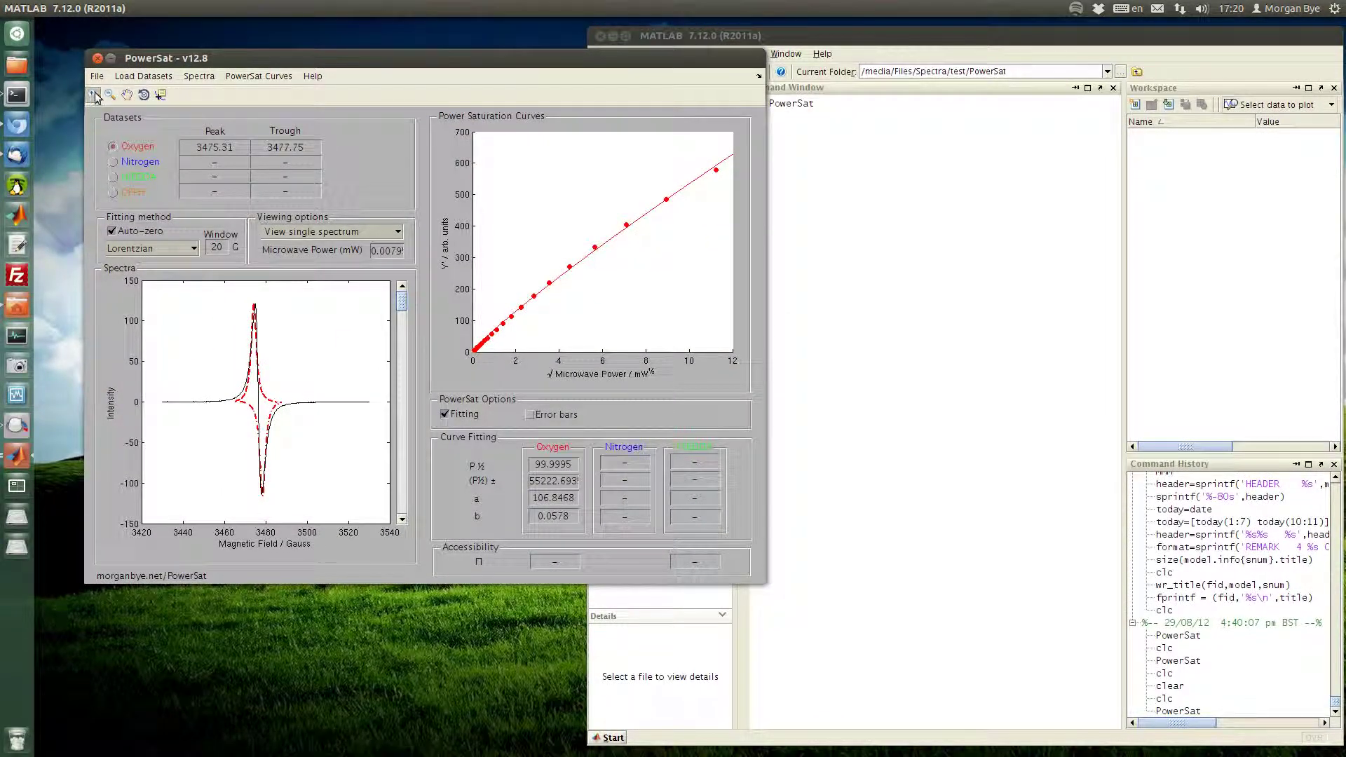
key(super+Up)
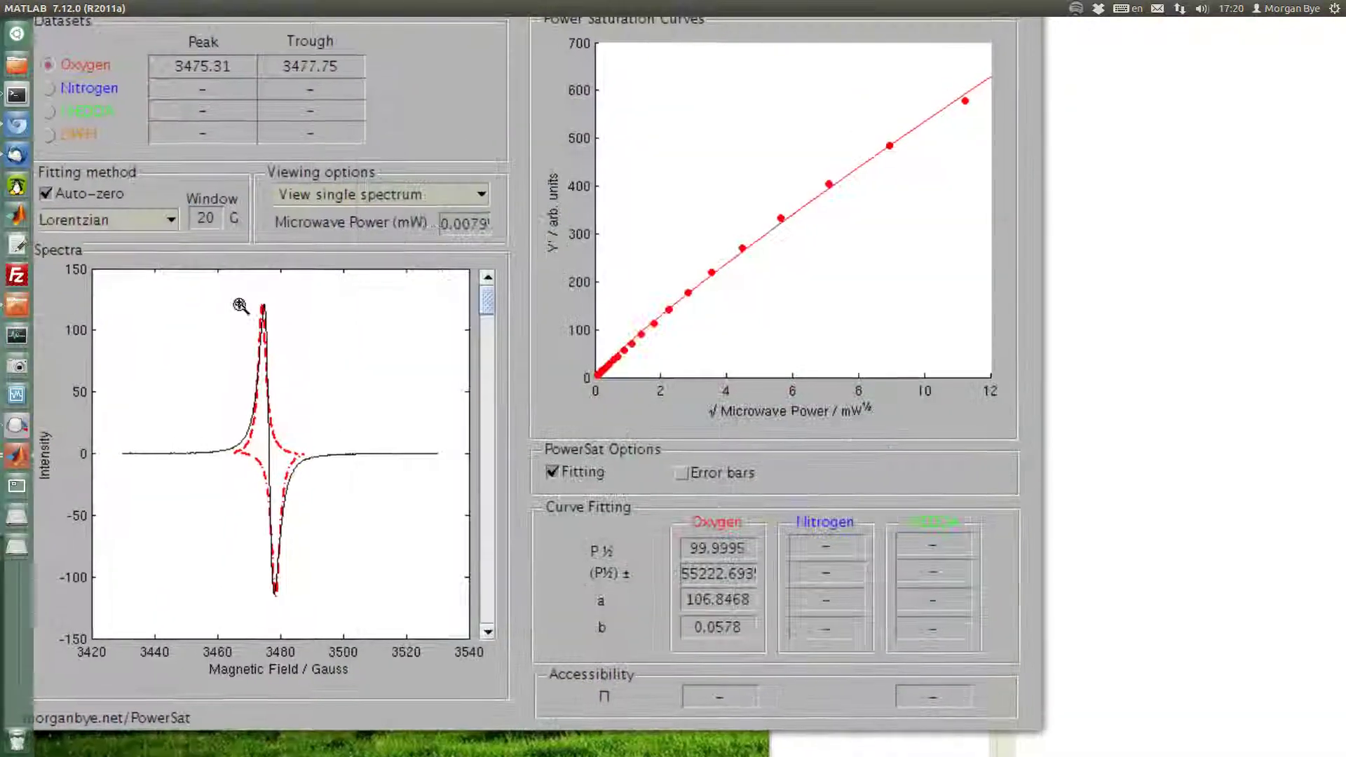
drag(230, 298, 302, 500)
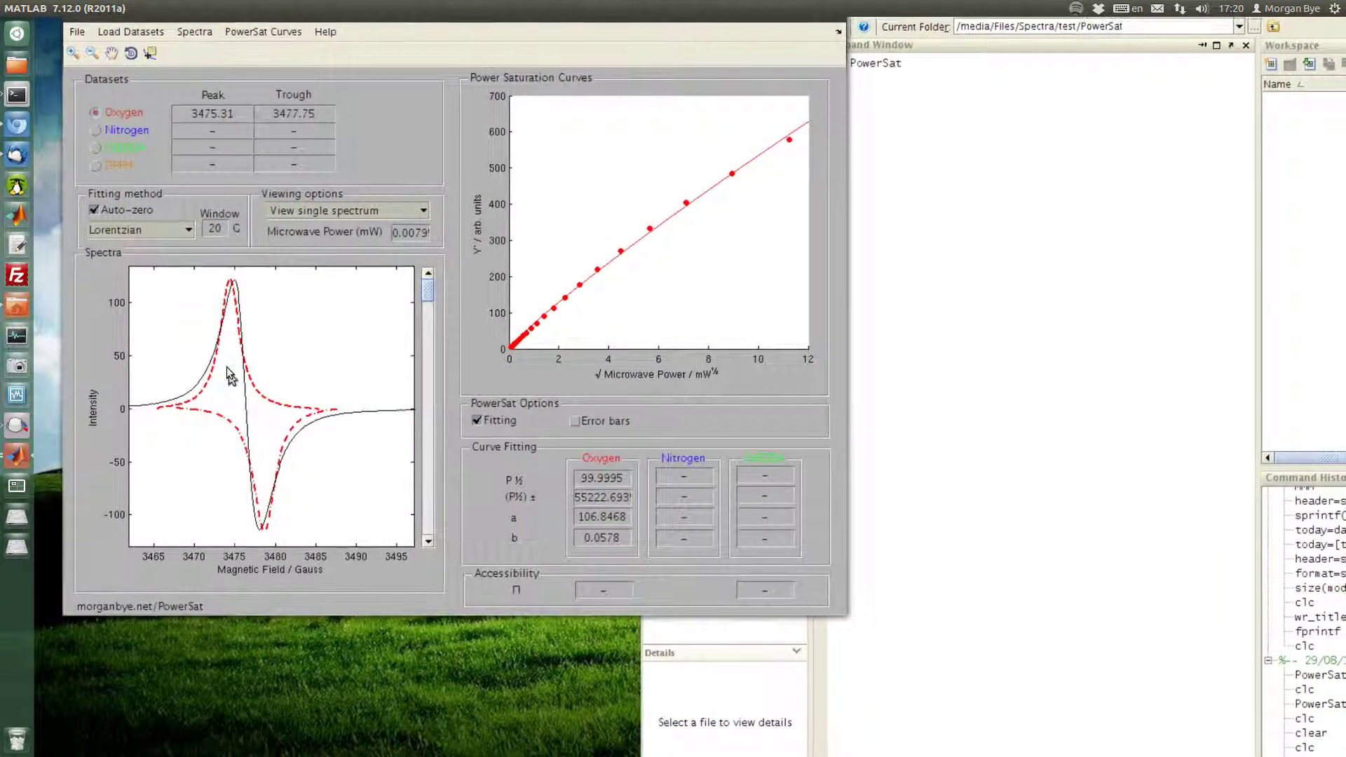
Change the fitting method to Single Point and step through the spectra towards higher microwave power
click(181, 248)
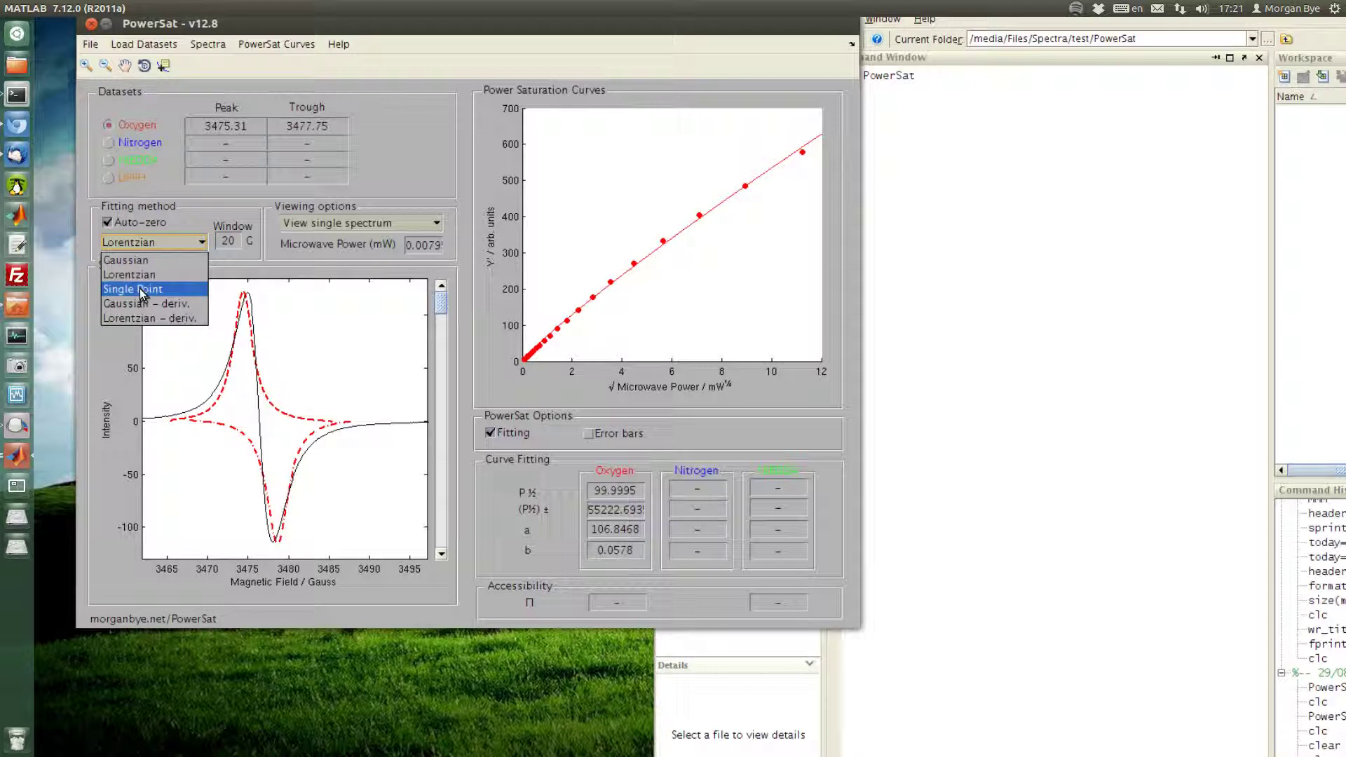
click(140, 288)
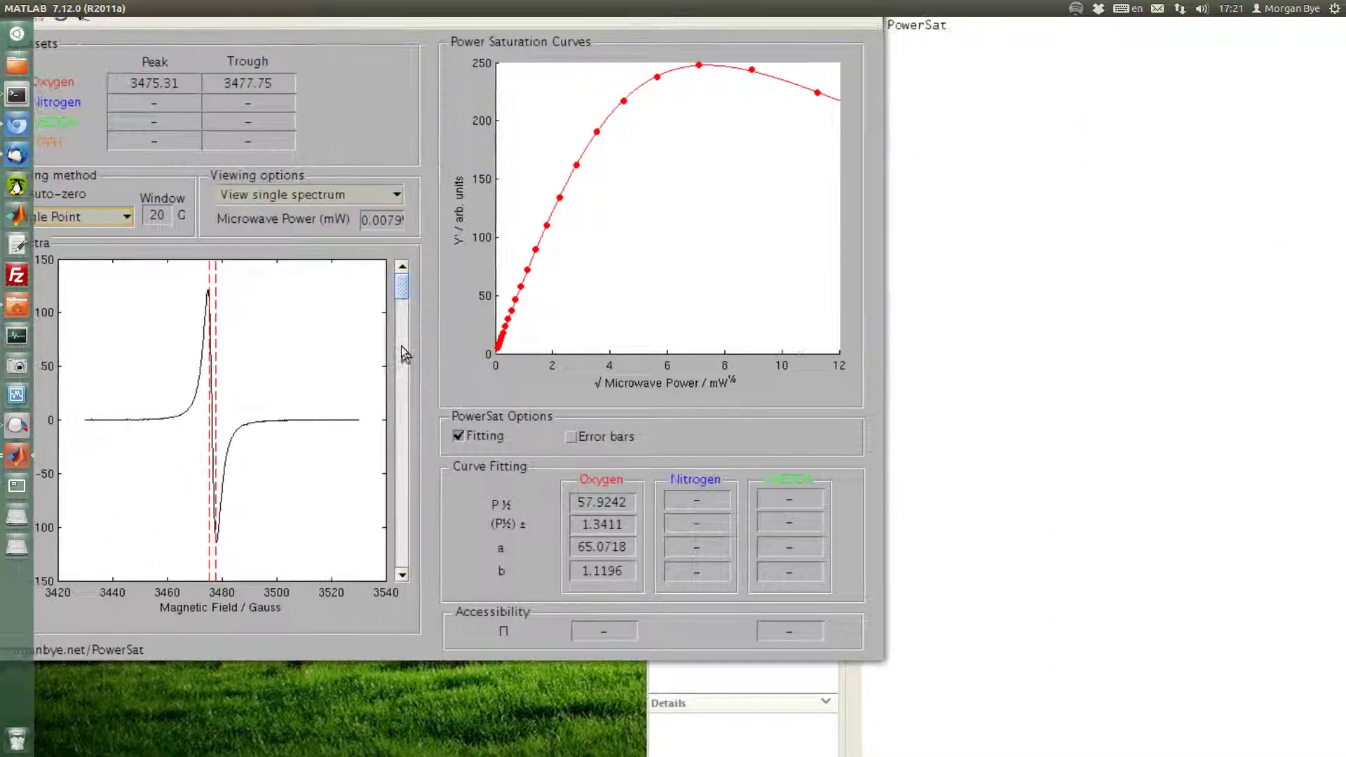
click(401, 355)
click(401, 354)
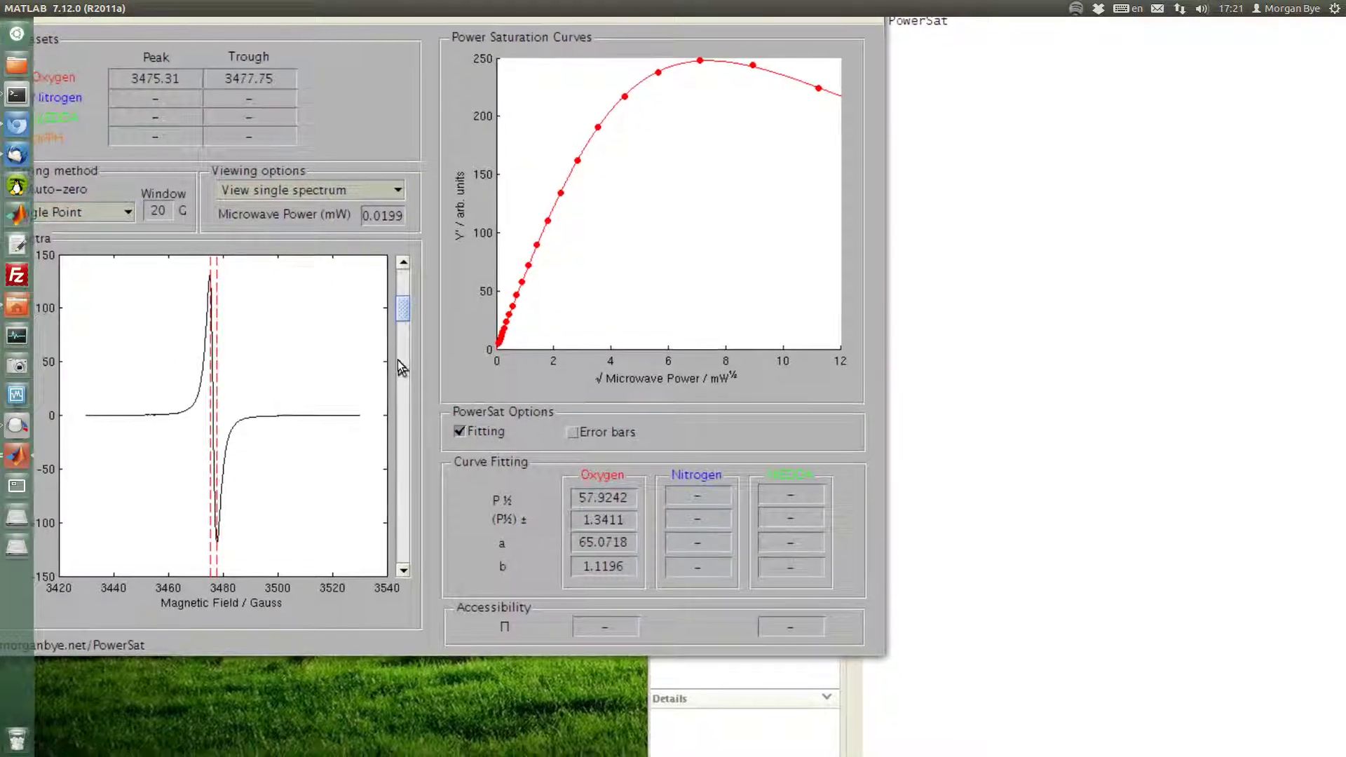
click(398, 360)
click(400, 379)
click(401, 404)
click(401, 420)
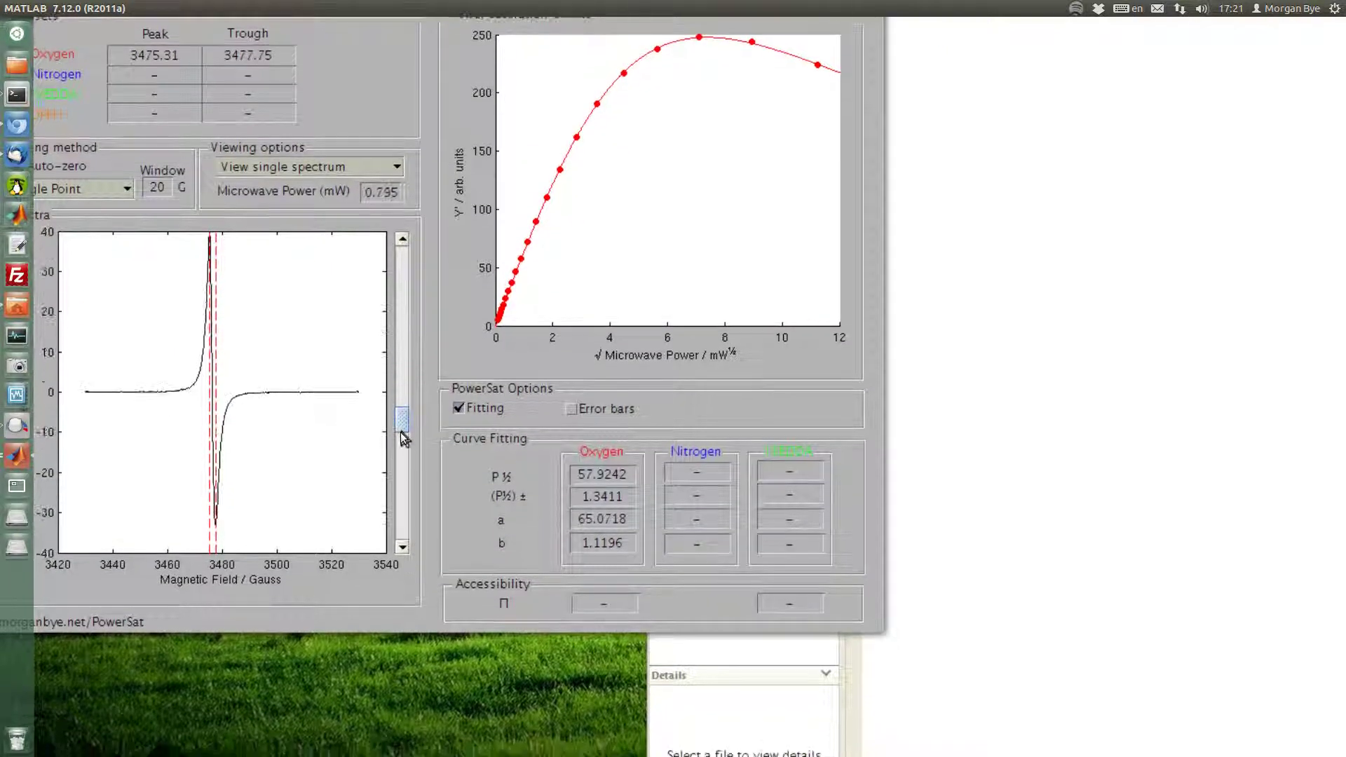
Advance to the 126.3 mW spectrum and zoom in on its peak and trough to inspect the single-point positions
click(401, 443)
click(402, 478)
click(399, 500)
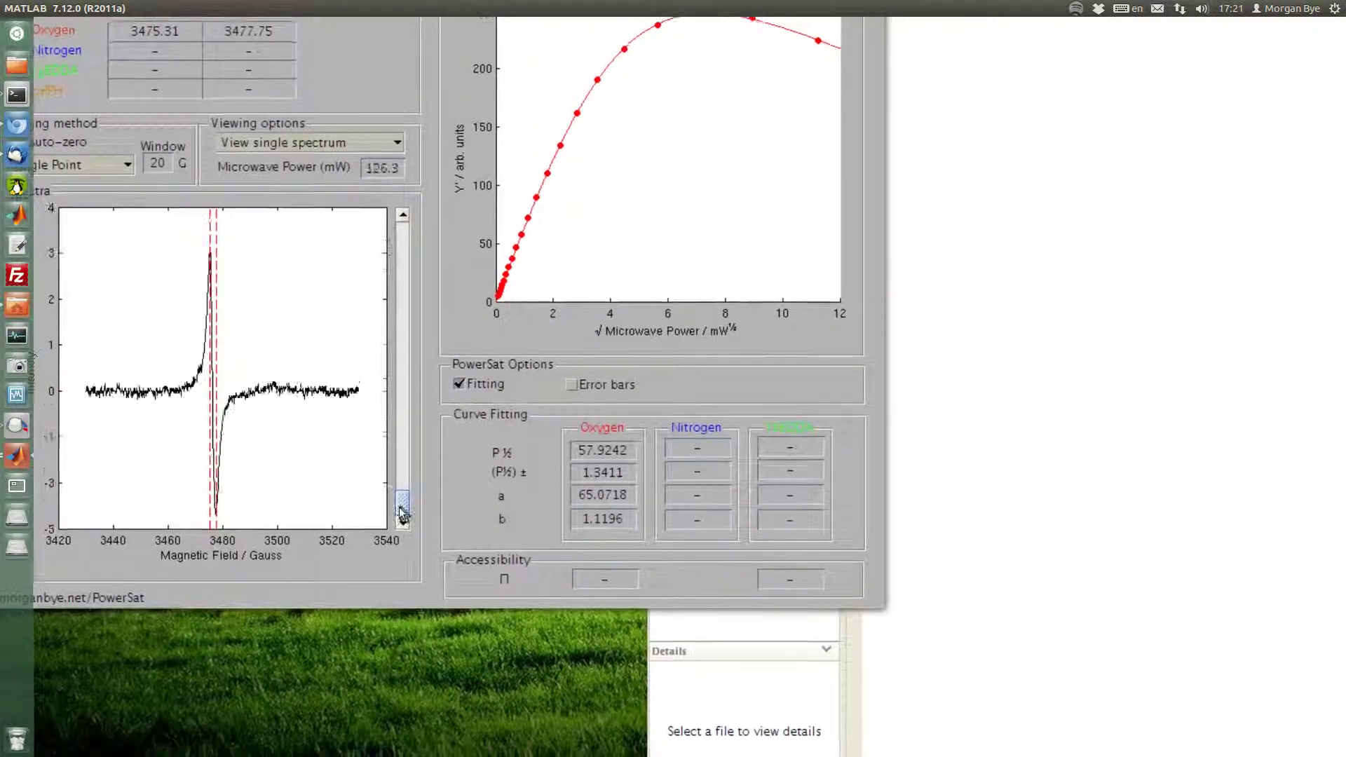
click(398, 506)
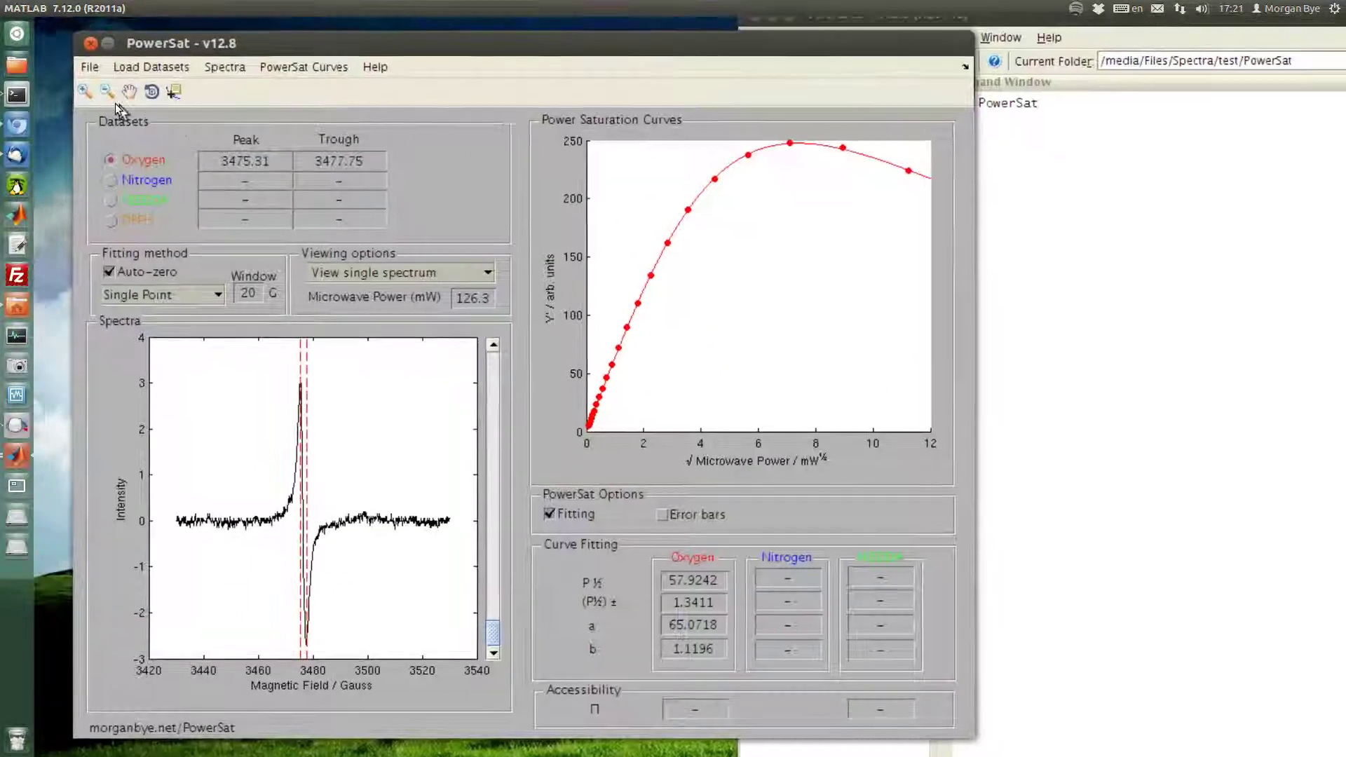
click(51, 22)
drag(242, 308, 306, 582)
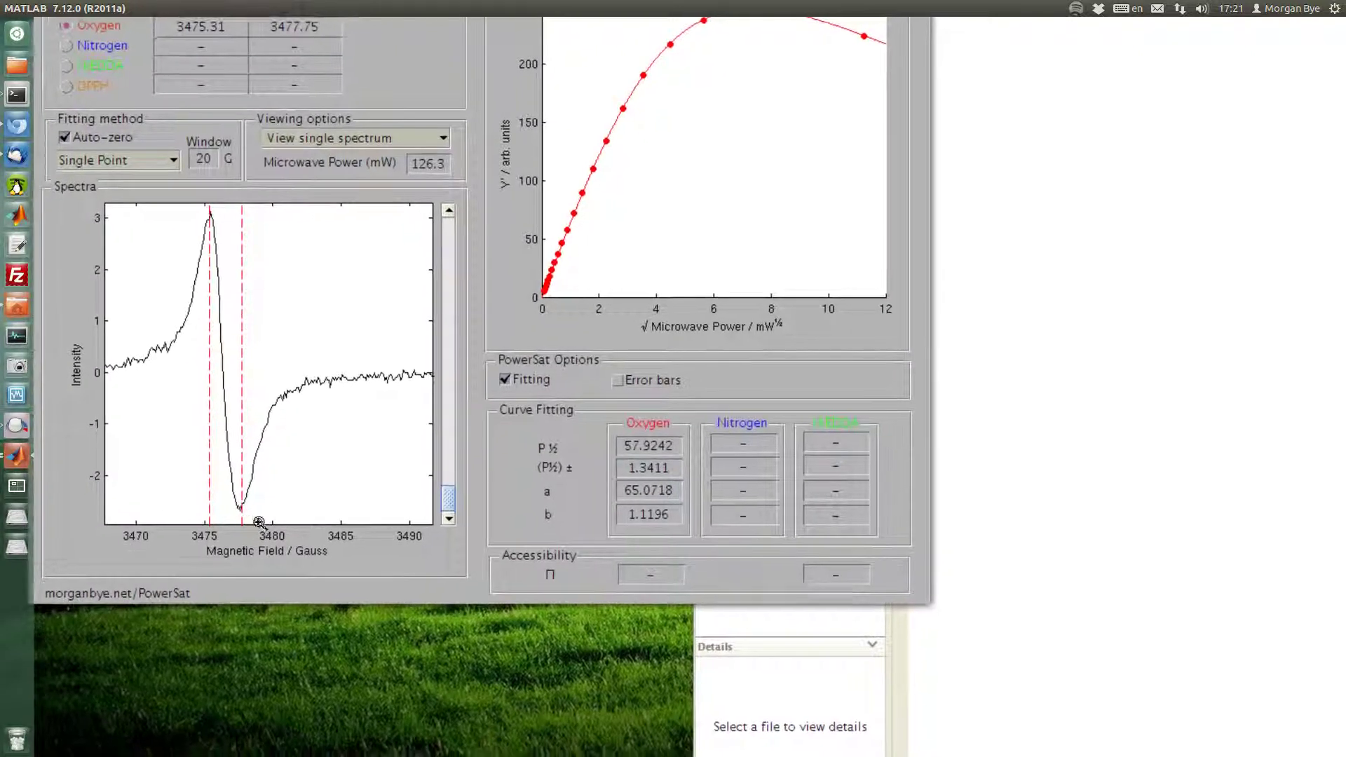
Step back to the 50.29 mW spectrum, zoom in on its trough to inspect the single-point position, and move on to 20.02 mW
click(446, 471)
click(447, 471)
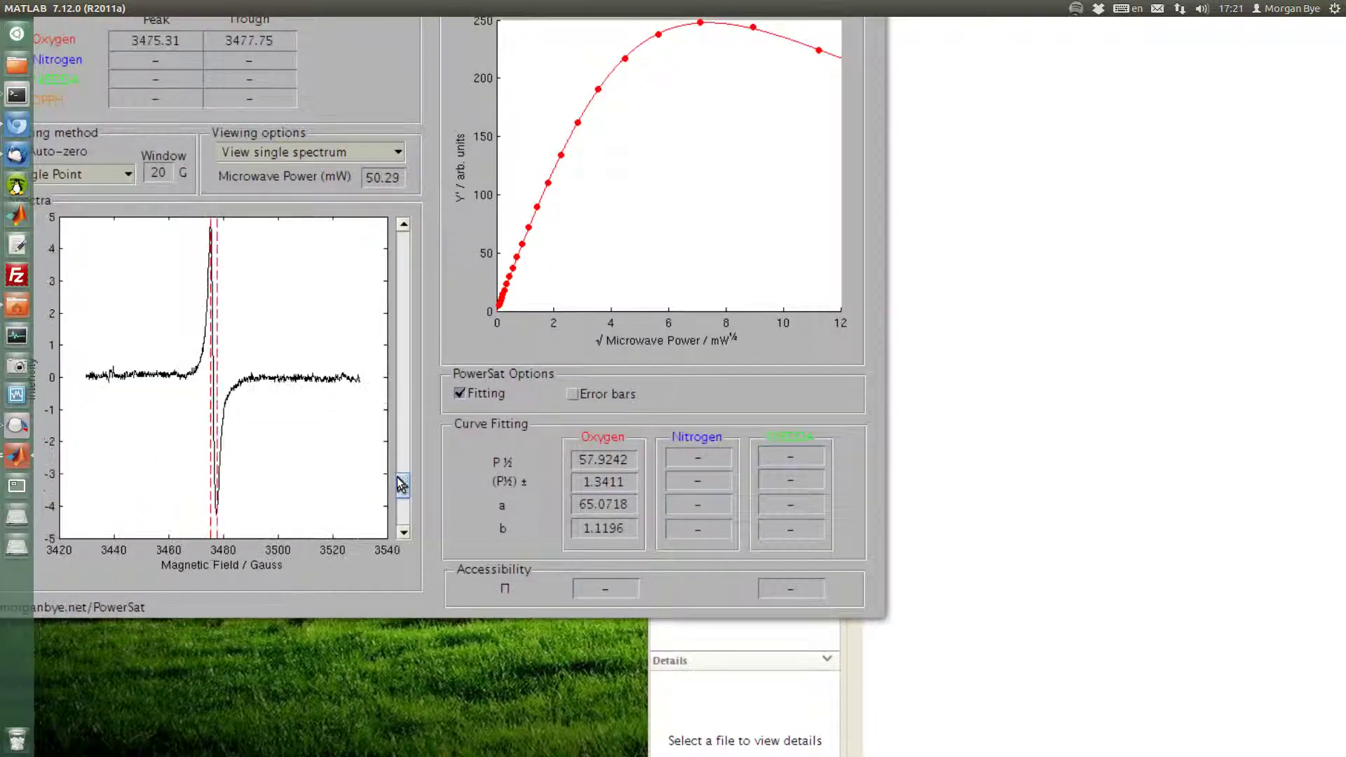
drag(203, 459, 273, 527)
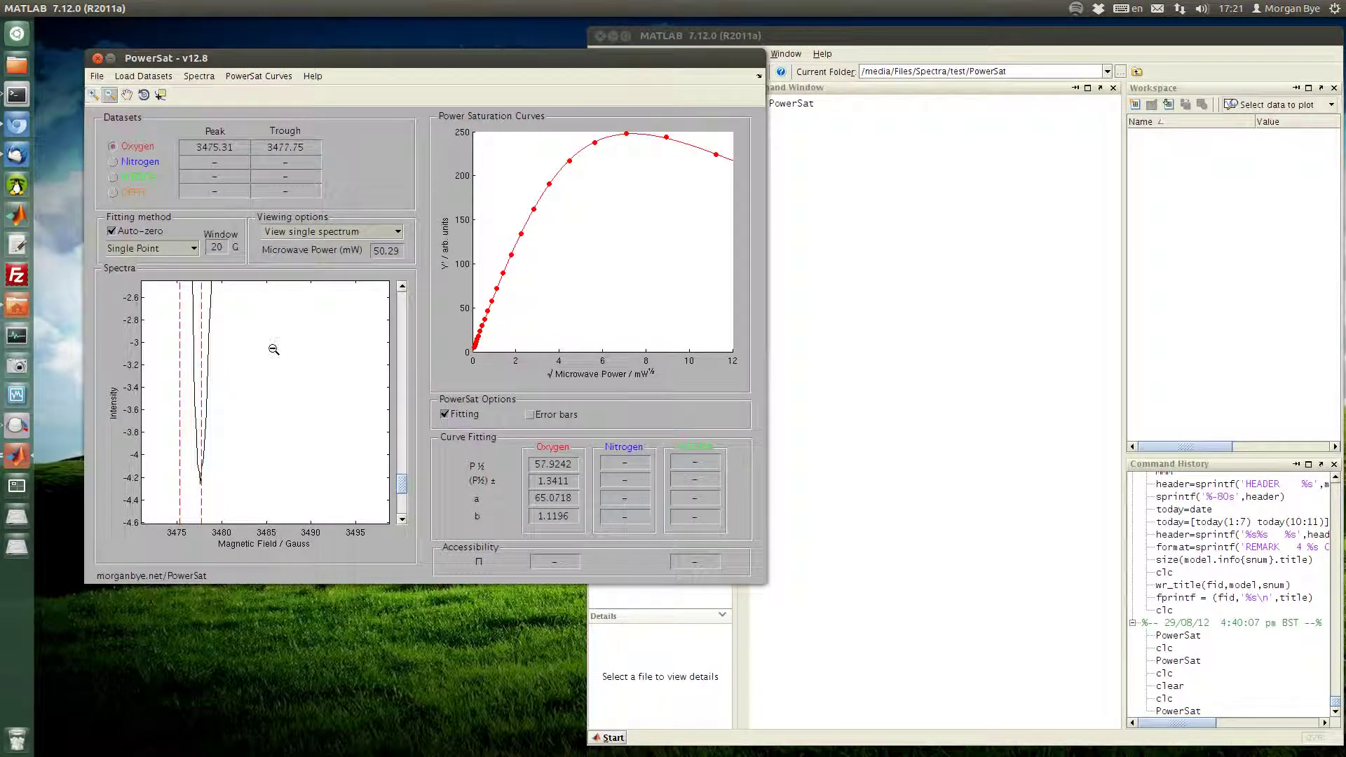
click(273, 349)
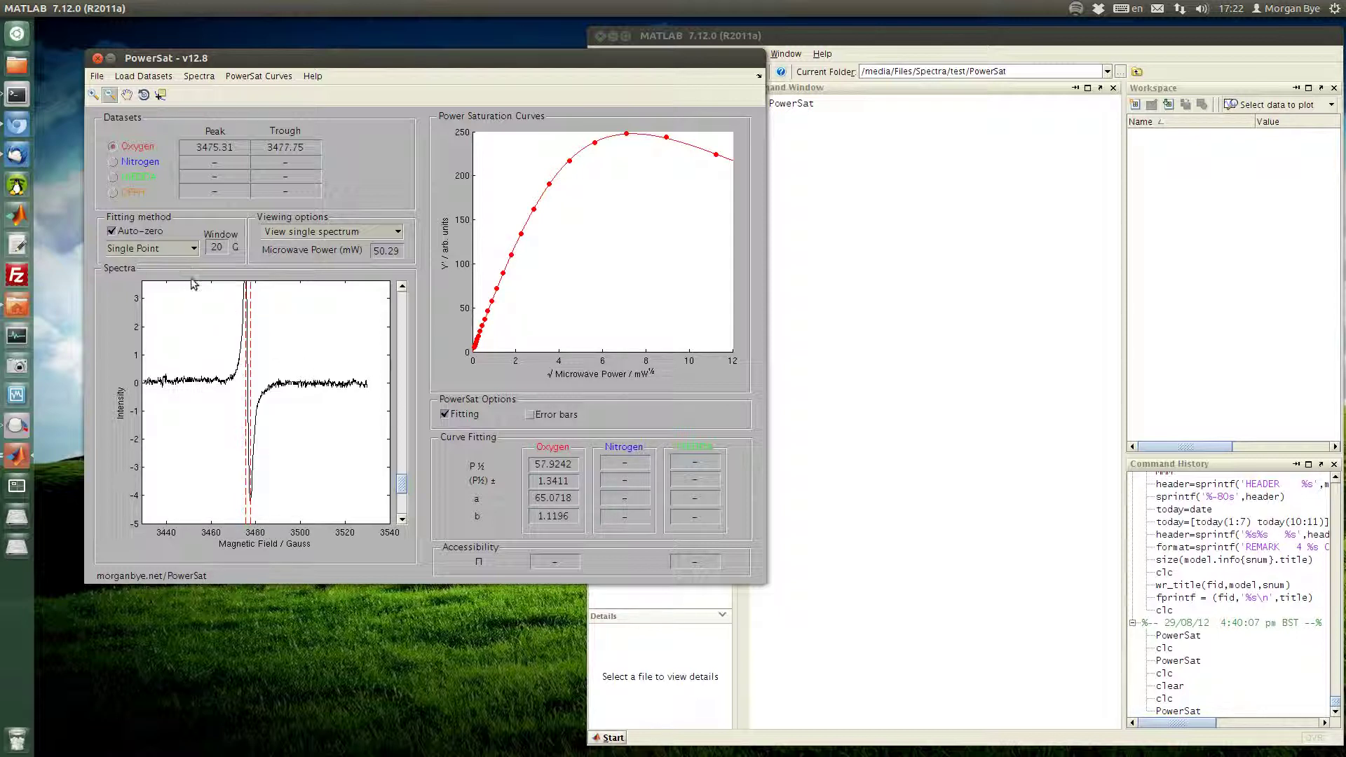
click(402, 337)
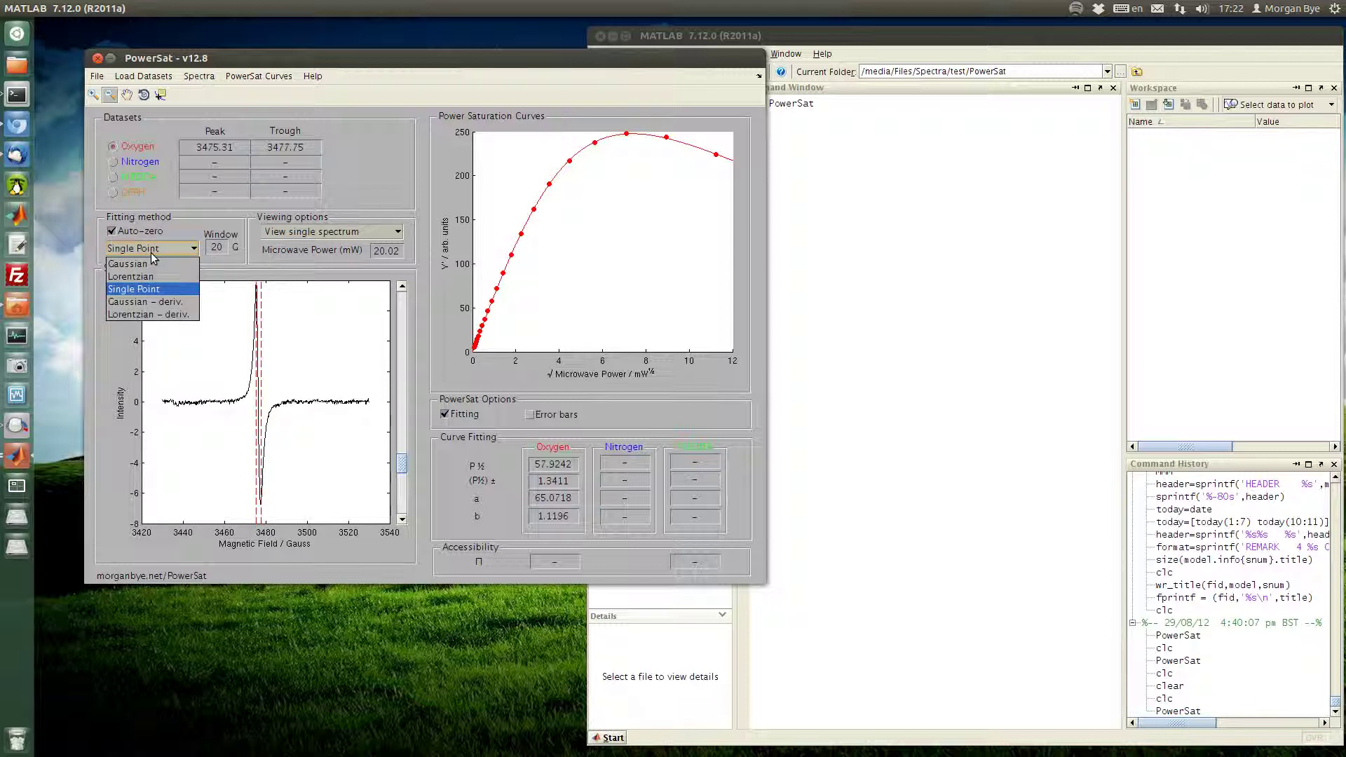
Change the fitting method to Gaussian – deriv. and step down through the full-range spectra to 0.0126 mW
click(136, 303)
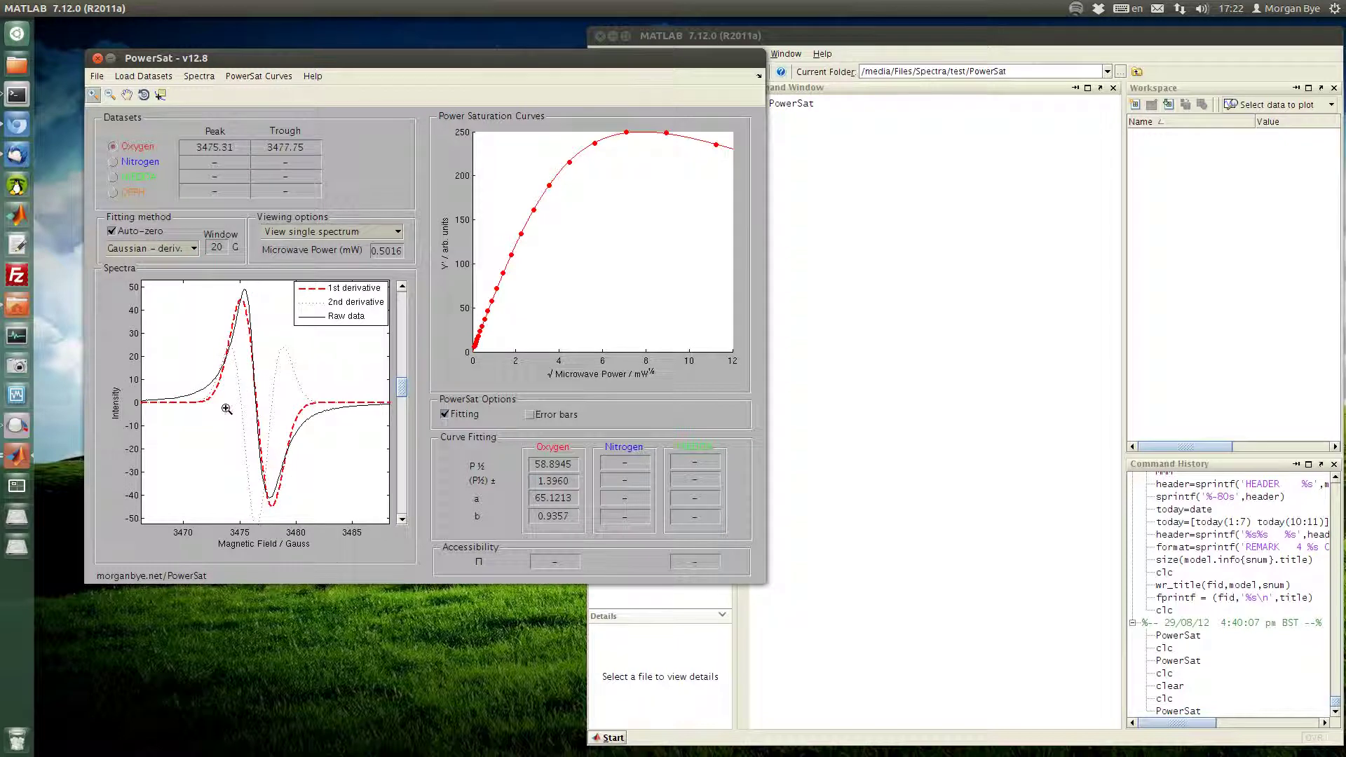
scroll(227, 408, up, 3)
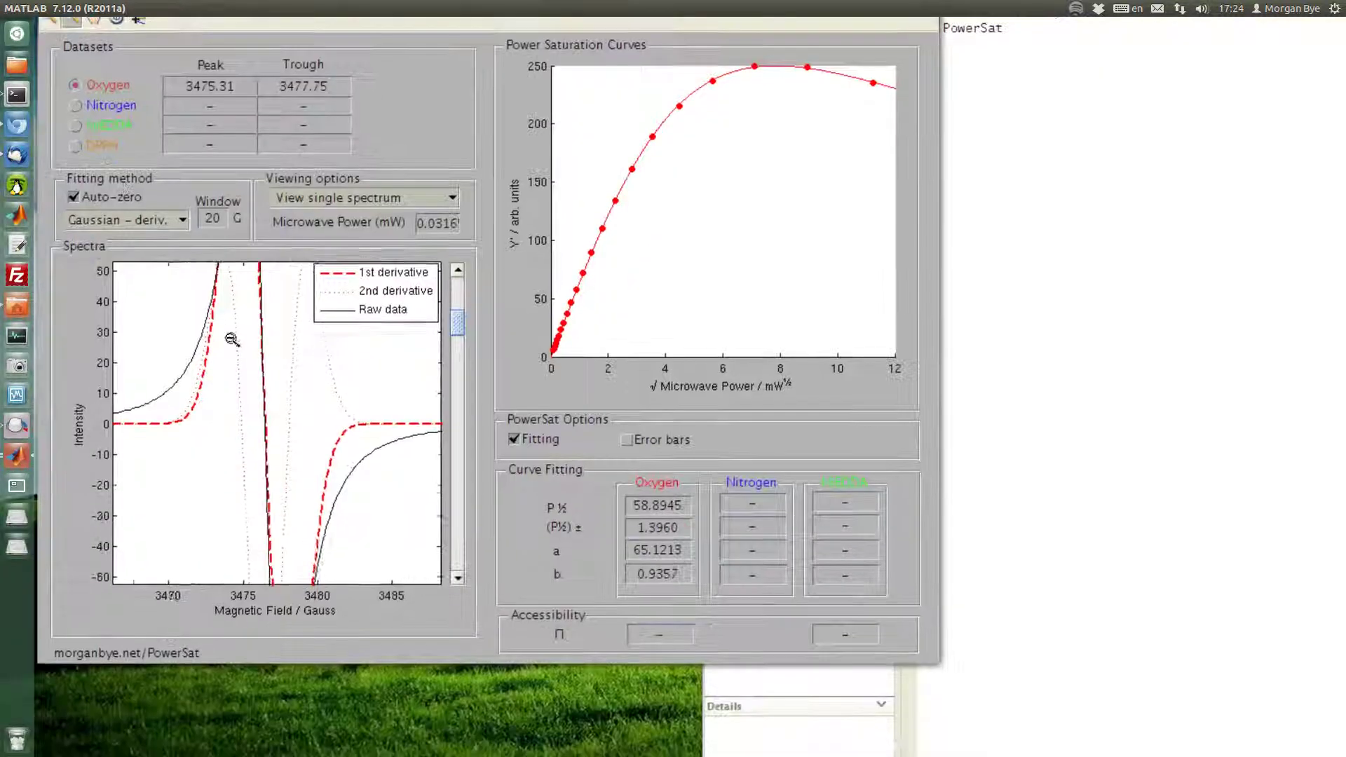
click(232, 339)
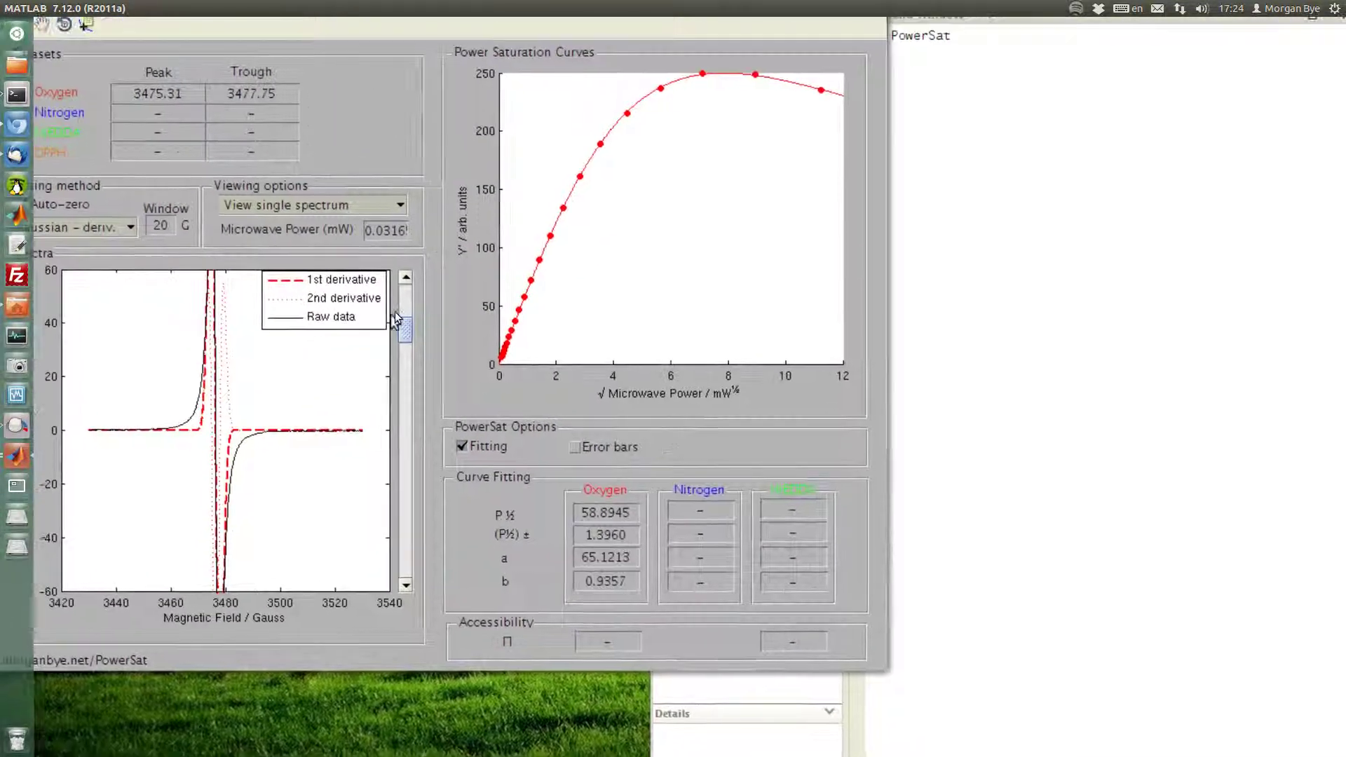
click(459, 284)
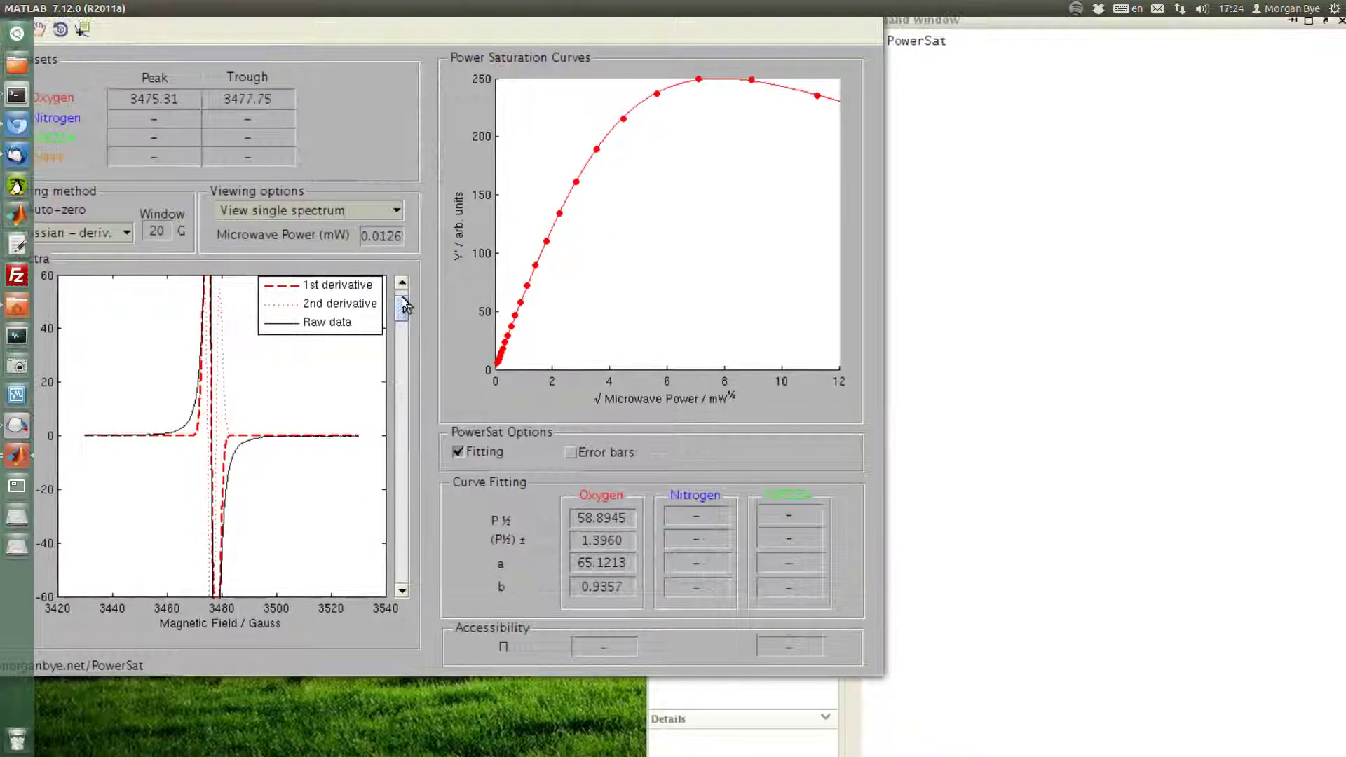
Advance to the 126.3 mW spectrum and zoom in on its peak and trough to inspect the Gaussian derivative fit
drag(398, 305, 405, 582)
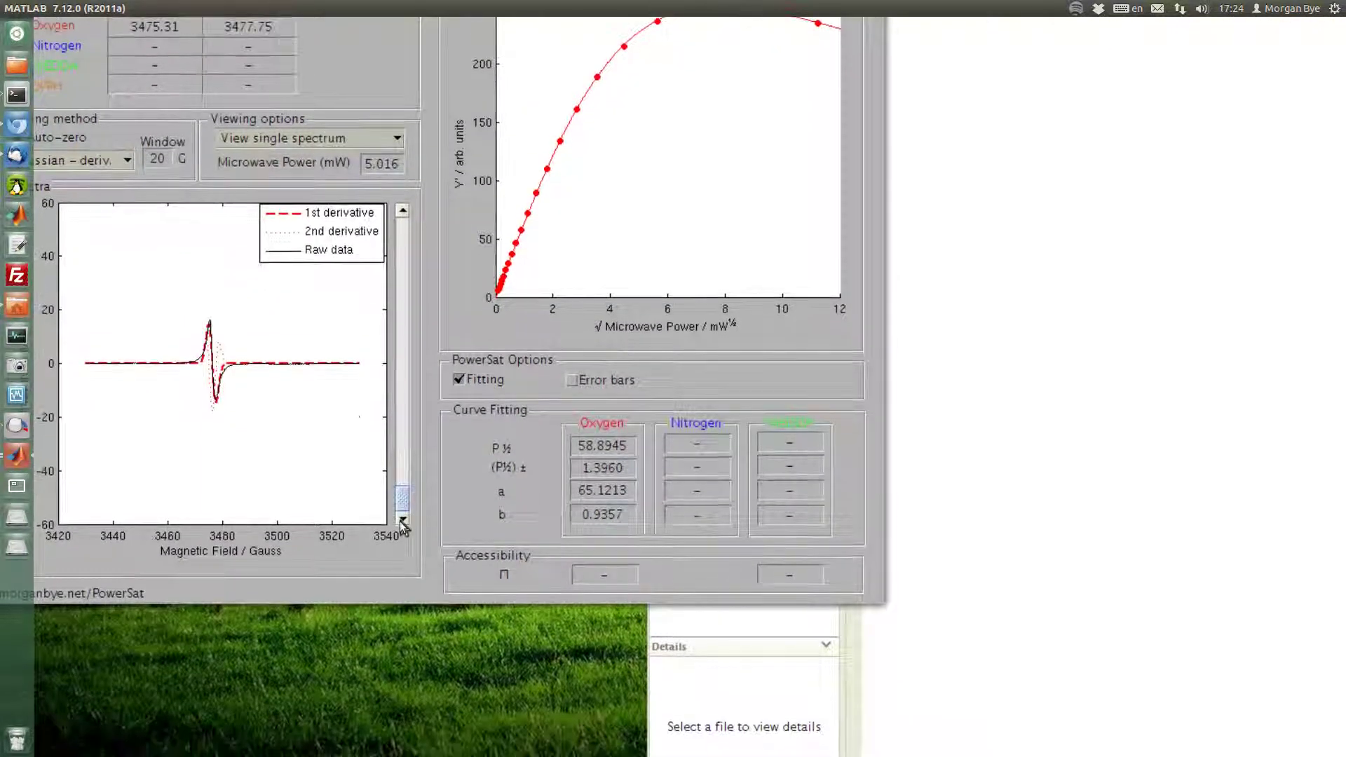
click(403, 525)
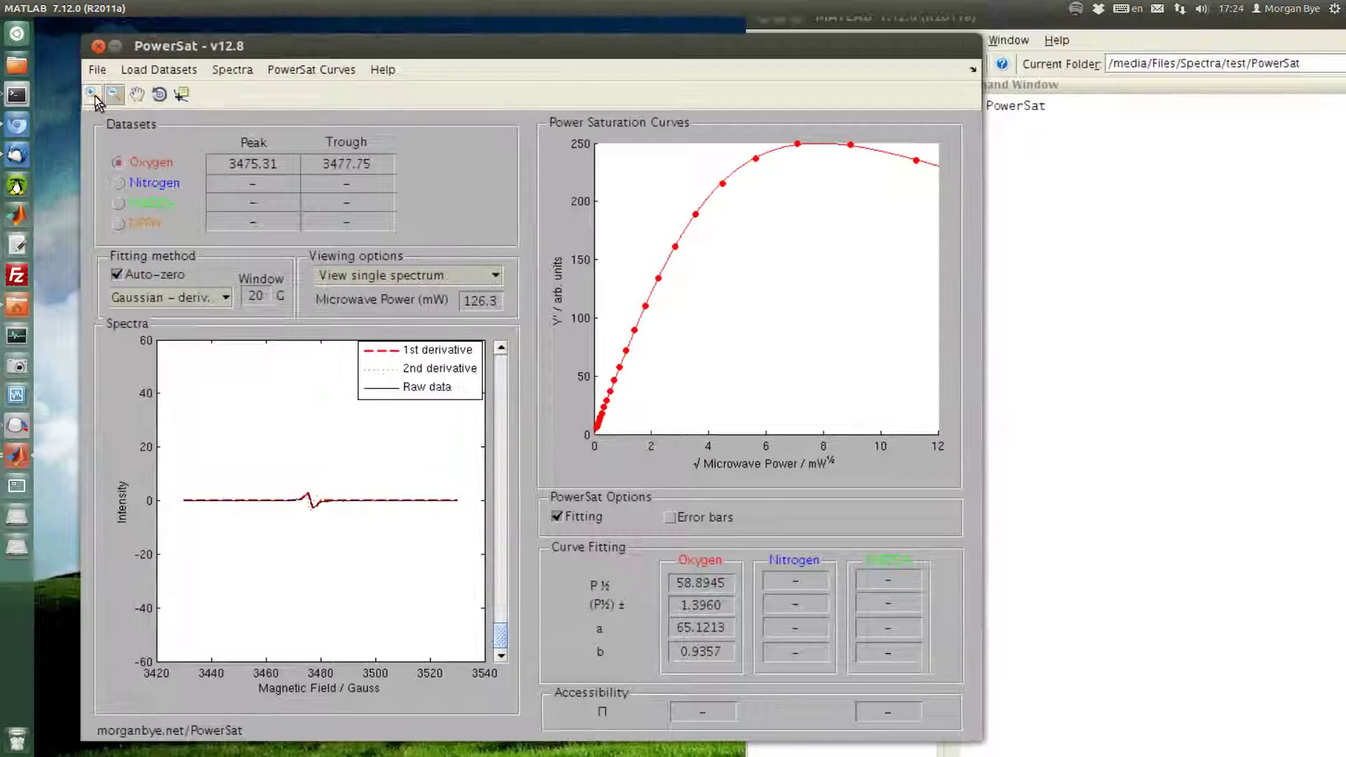
click(94, 95)
drag(279, 468, 335, 538)
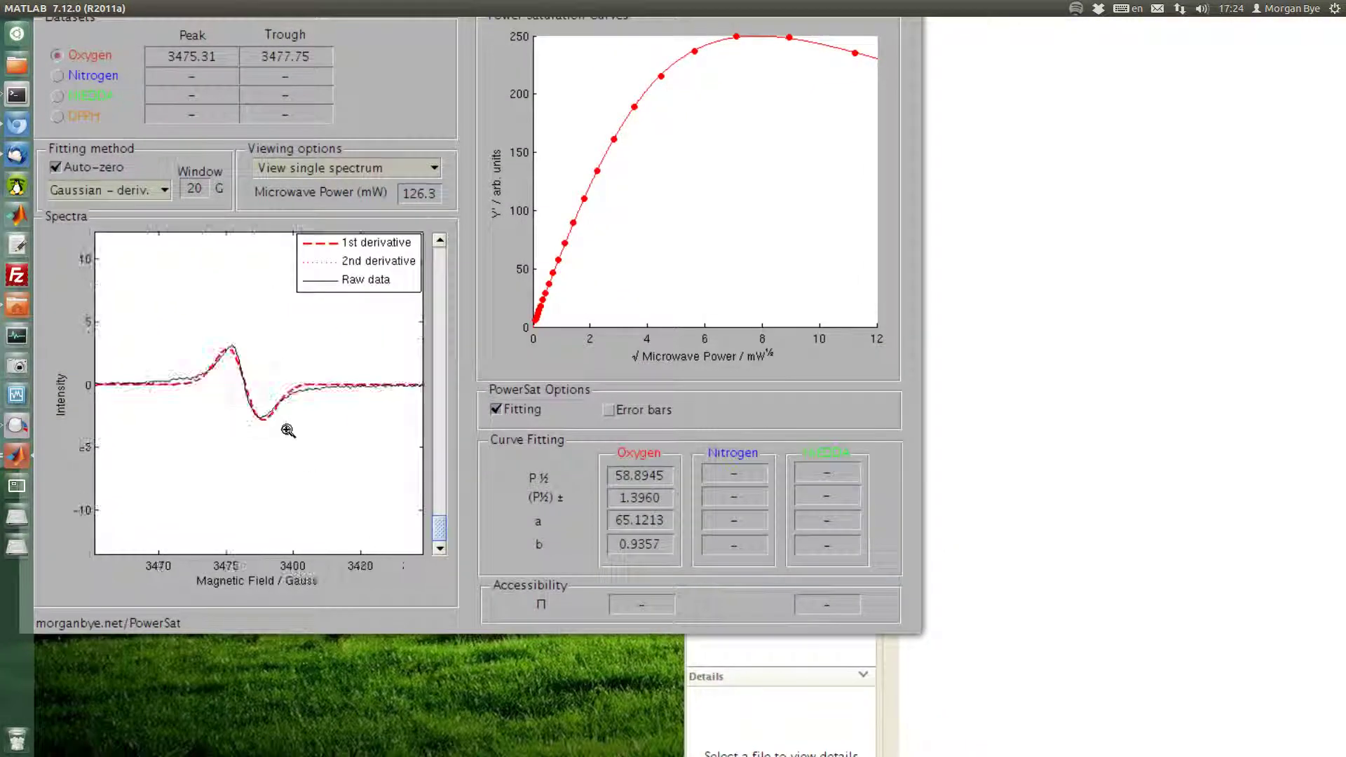
double_click(203, 329)
drag(172, 312, 331, 448)
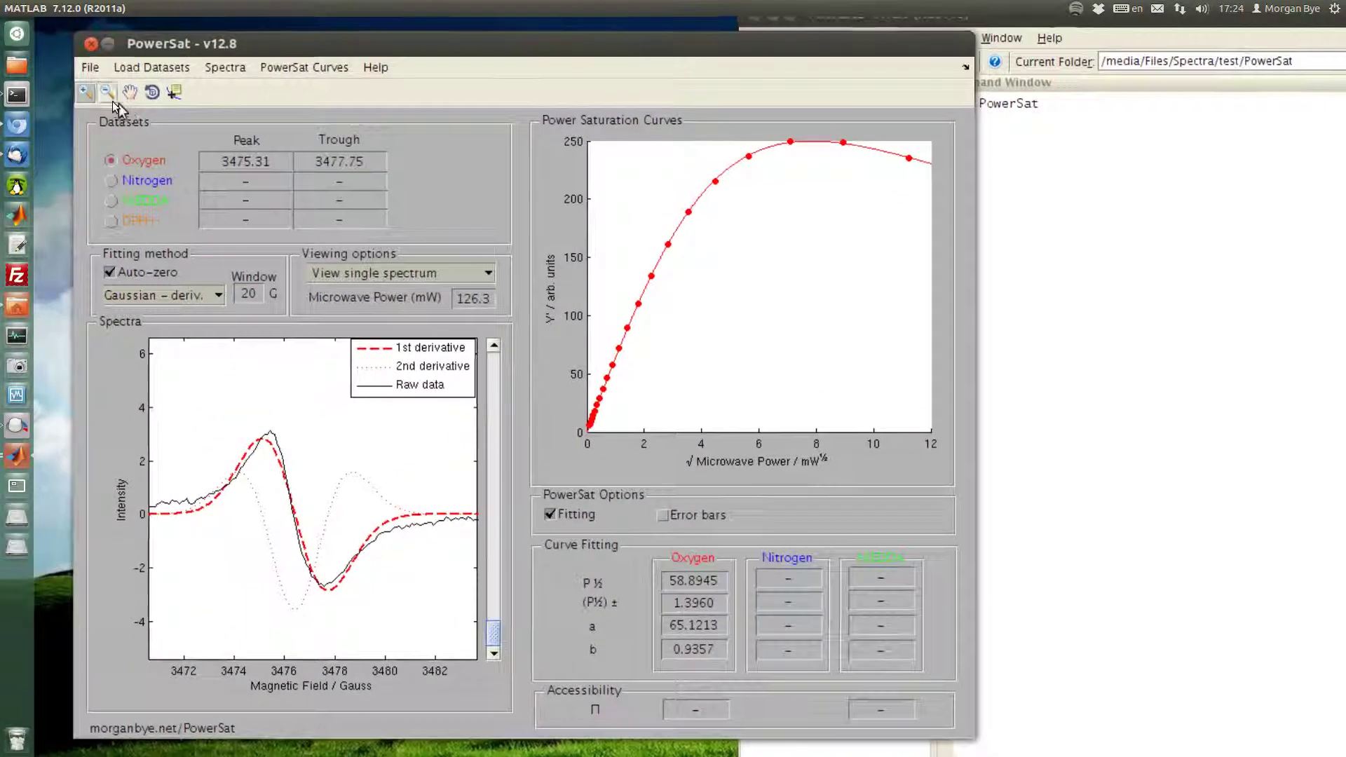
Restore the spectrum's full range and change the fitting method to Lorentzian – deriv
click(85, 53)
click(220, 494)
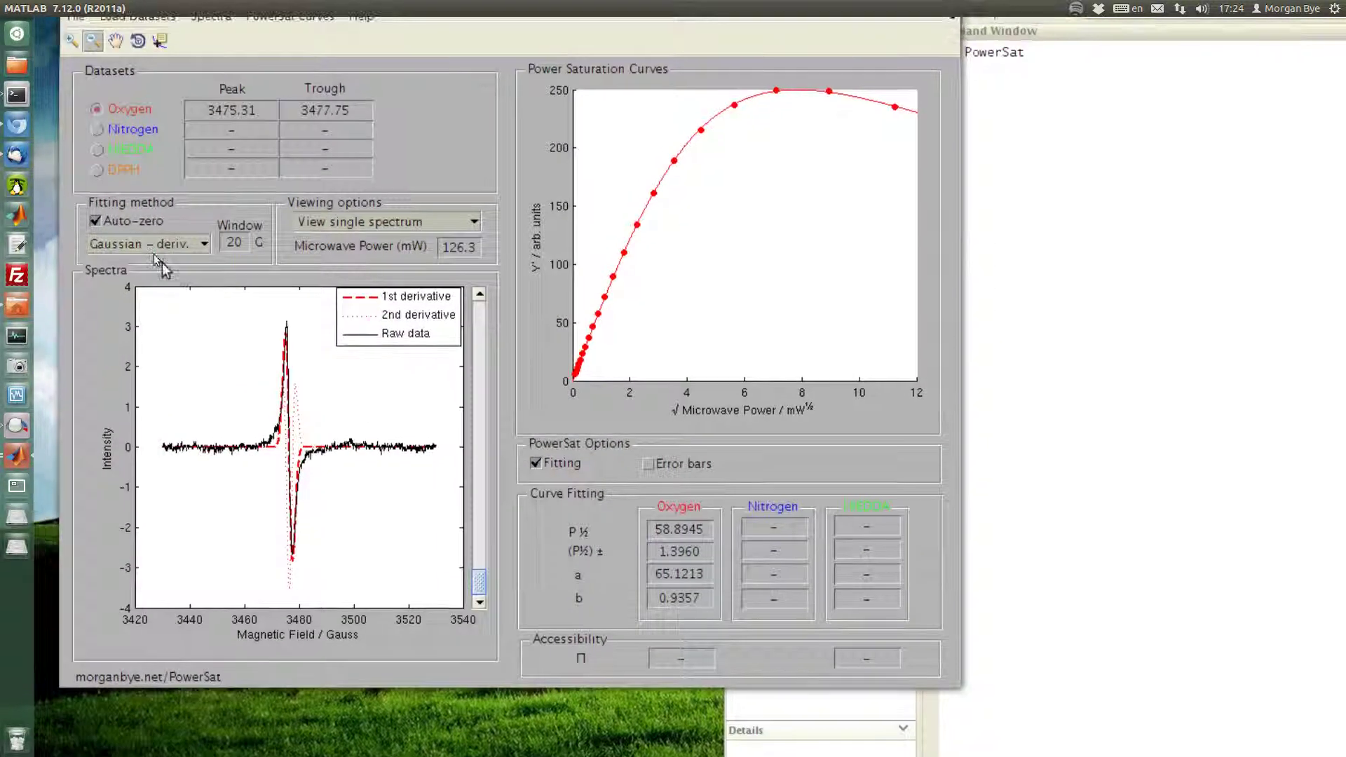
click(145, 249)
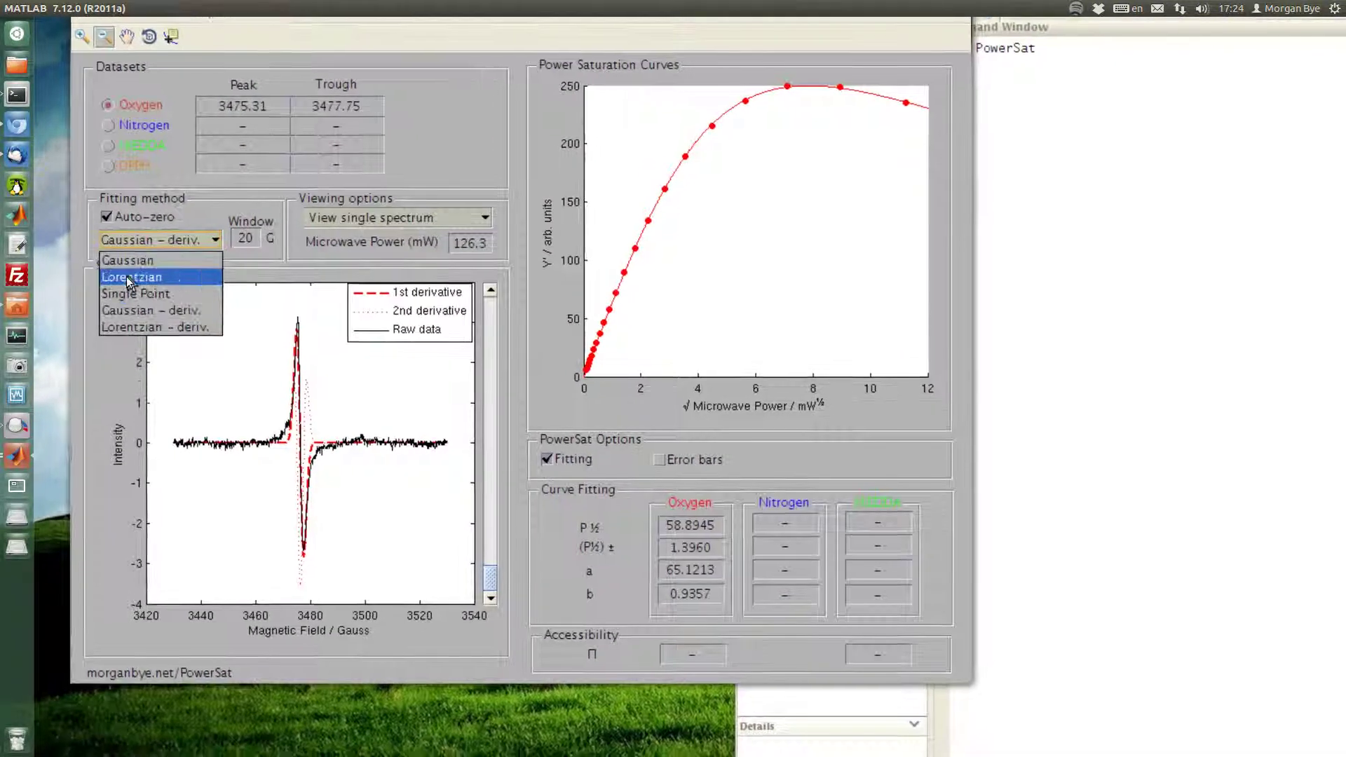
click(119, 333)
click(125, 314)
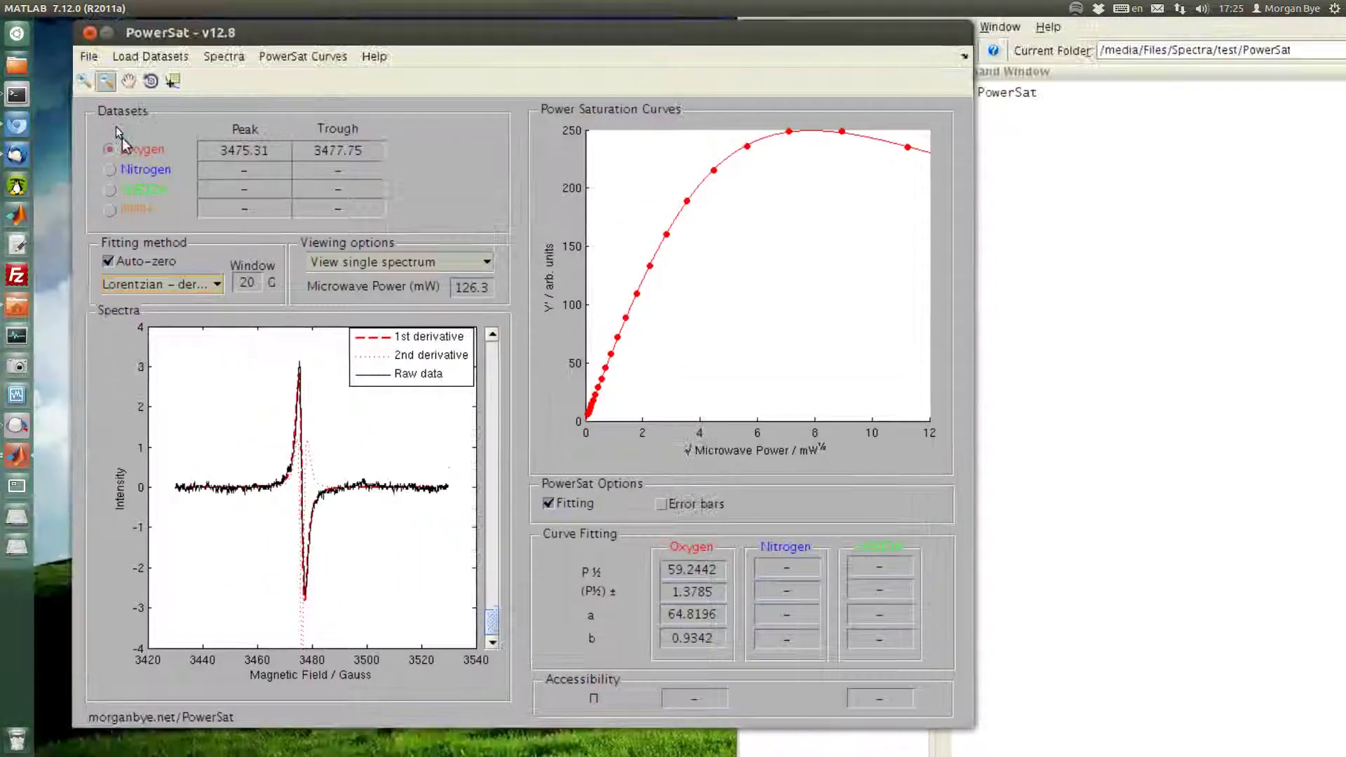
Zoom in on the peak and trough of the 126.3 mW spectrum to inspect the Lorentzian derivative fit
click(92, 92)
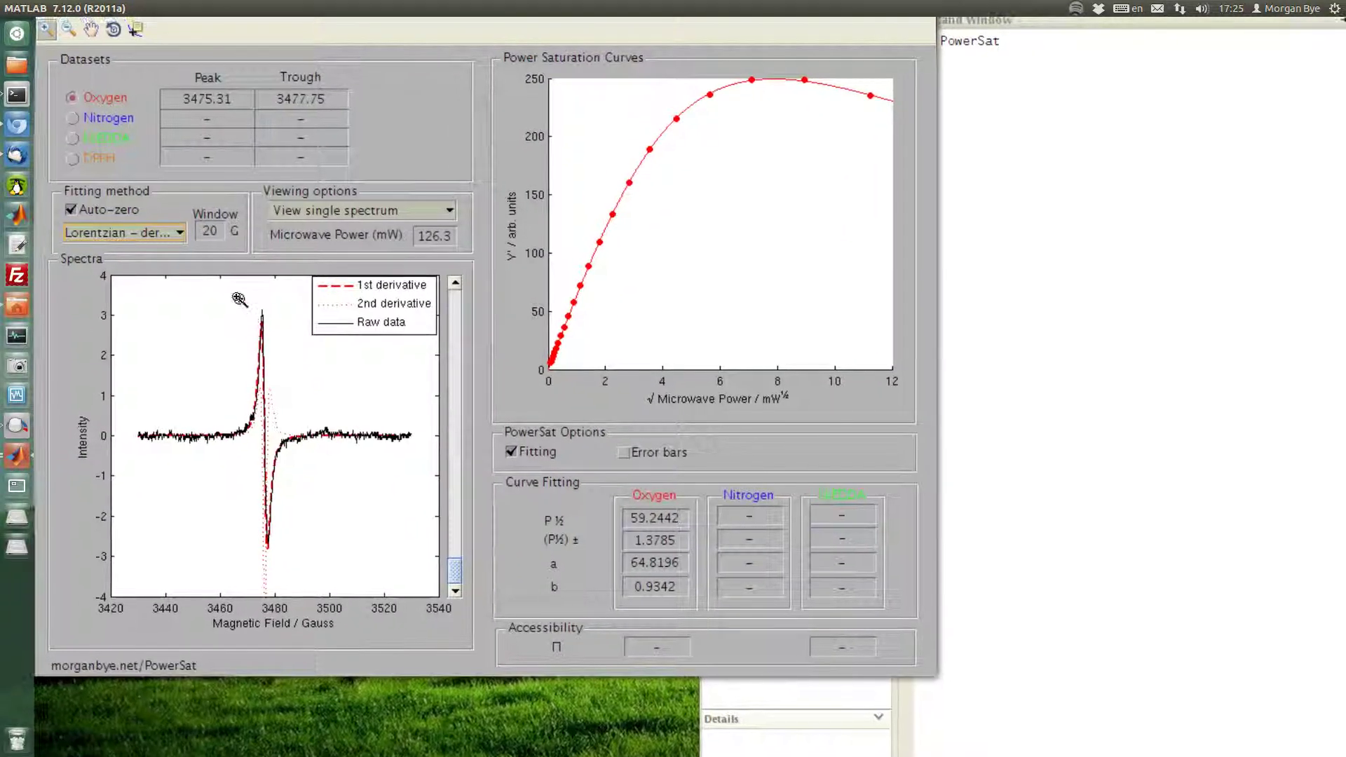
drag(273, 357, 302, 382)
drag(253, 329, 299, 564)
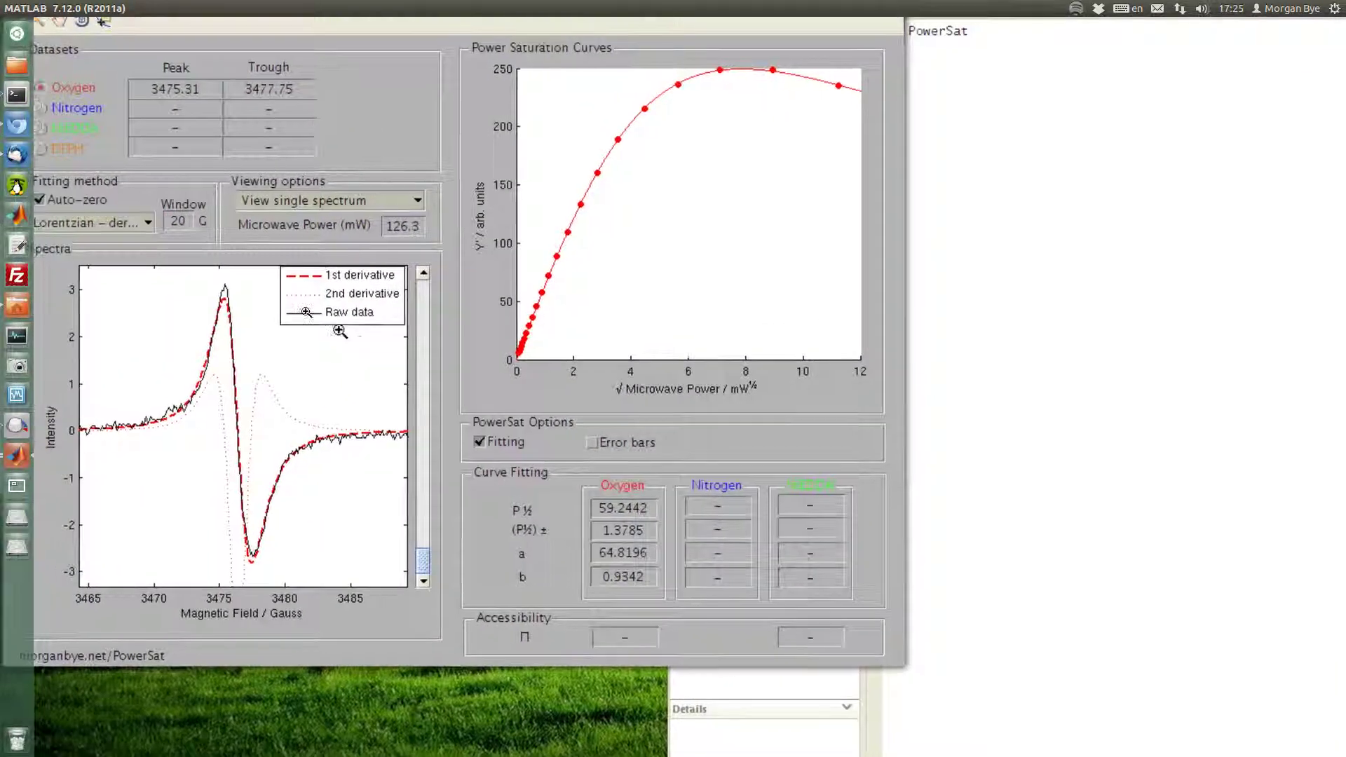
Set the fitting method to Gaussian and show the 20.02 mW spectrum zoomed out
click(129, 223)
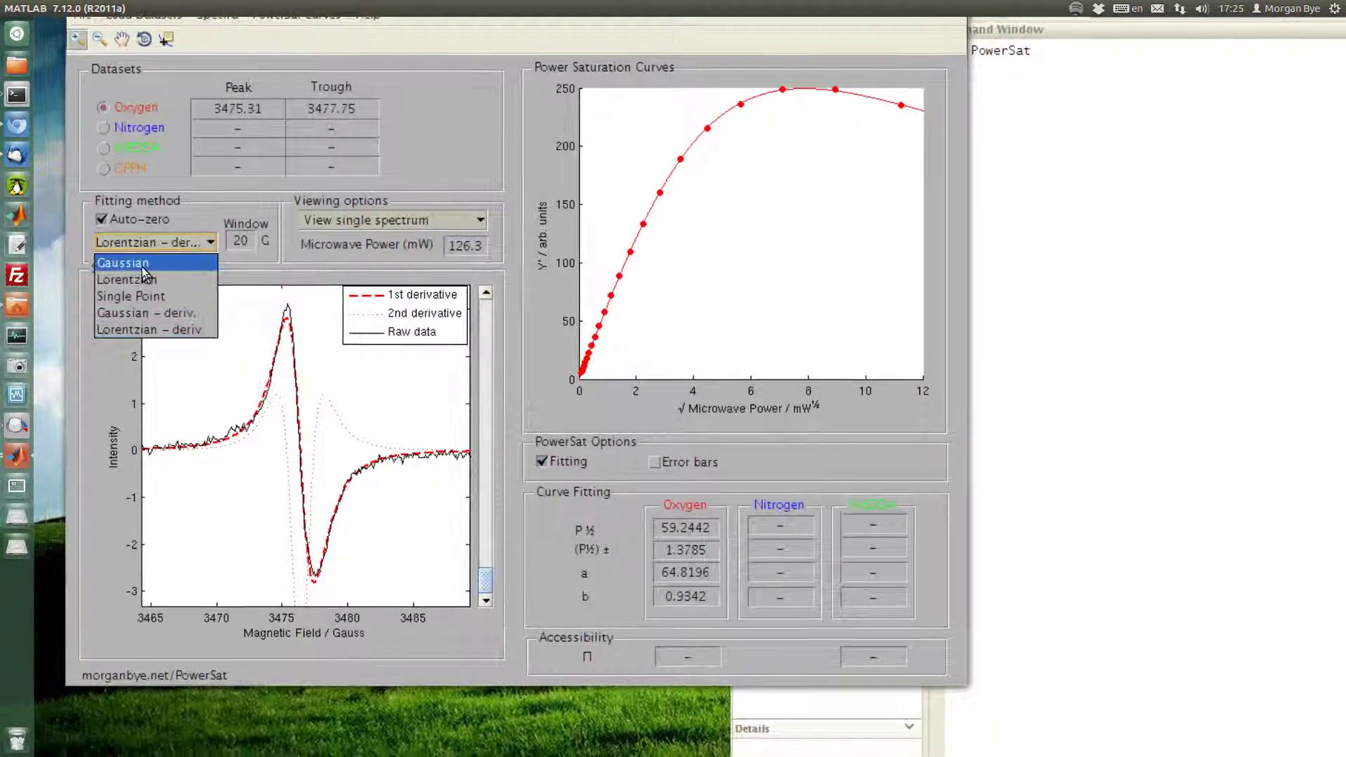
click(142, 264)
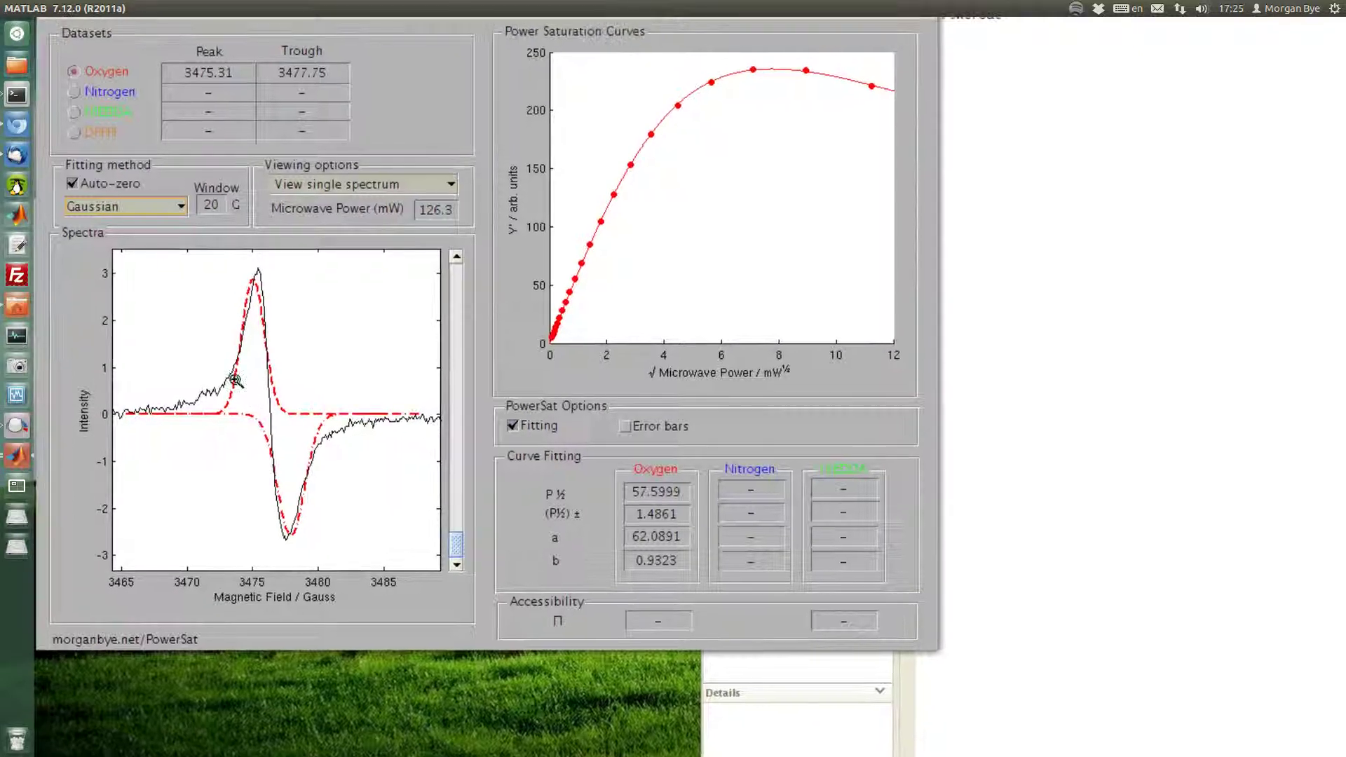
click(456, 414)
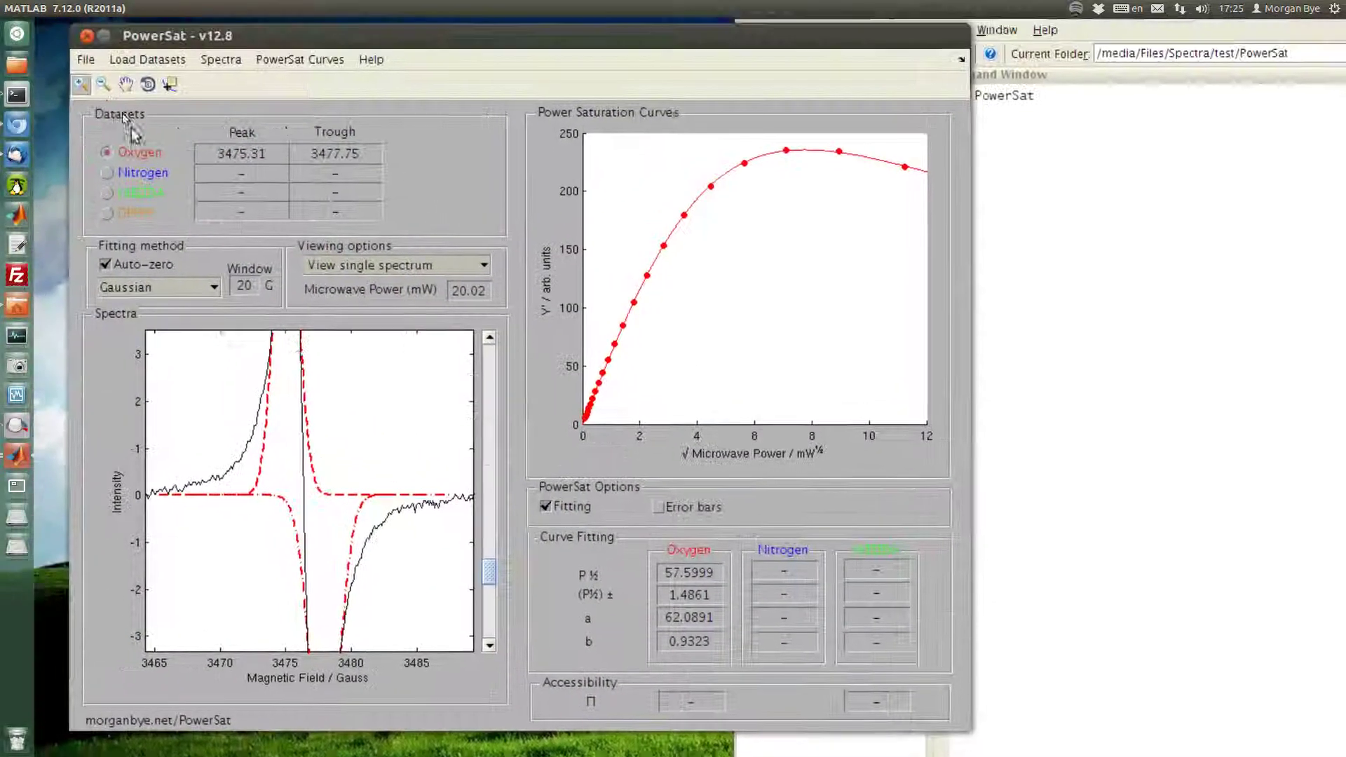
click(103, 84)
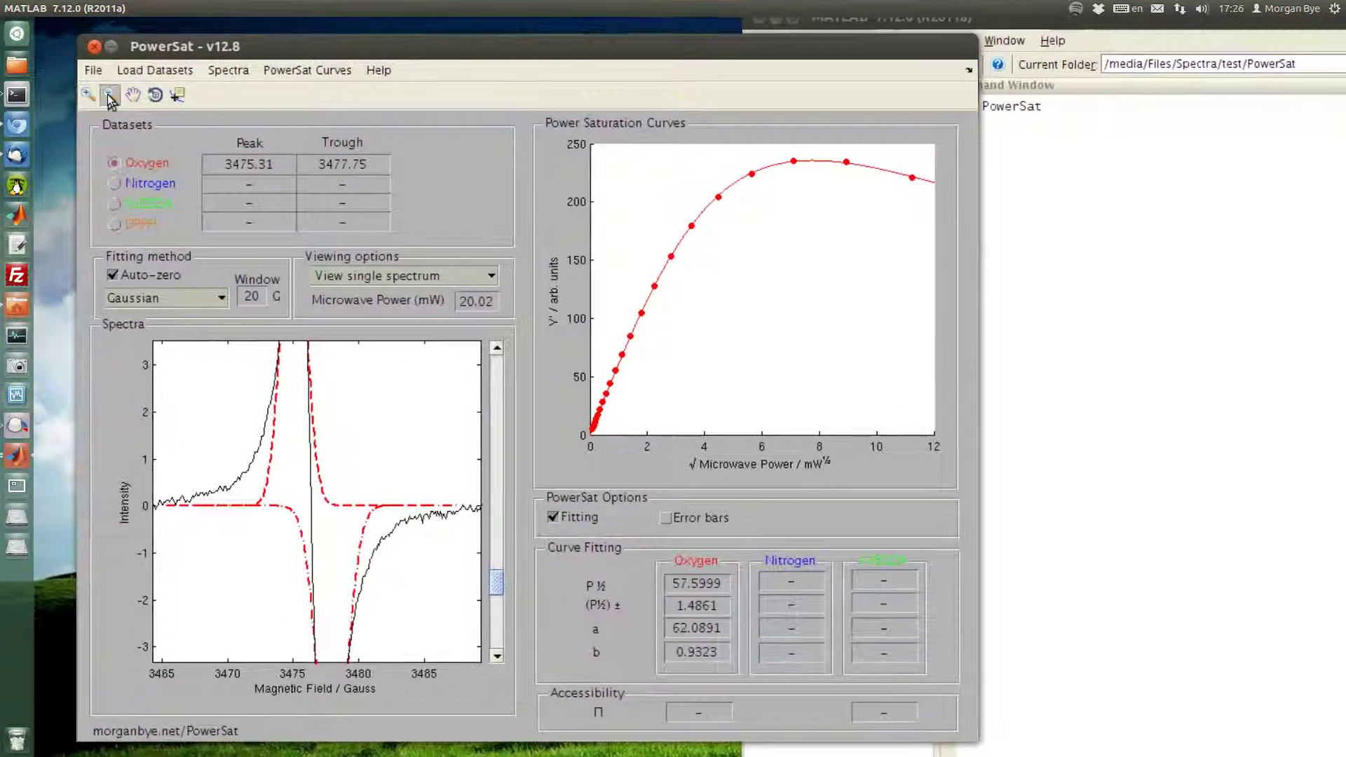
click(207, 311)
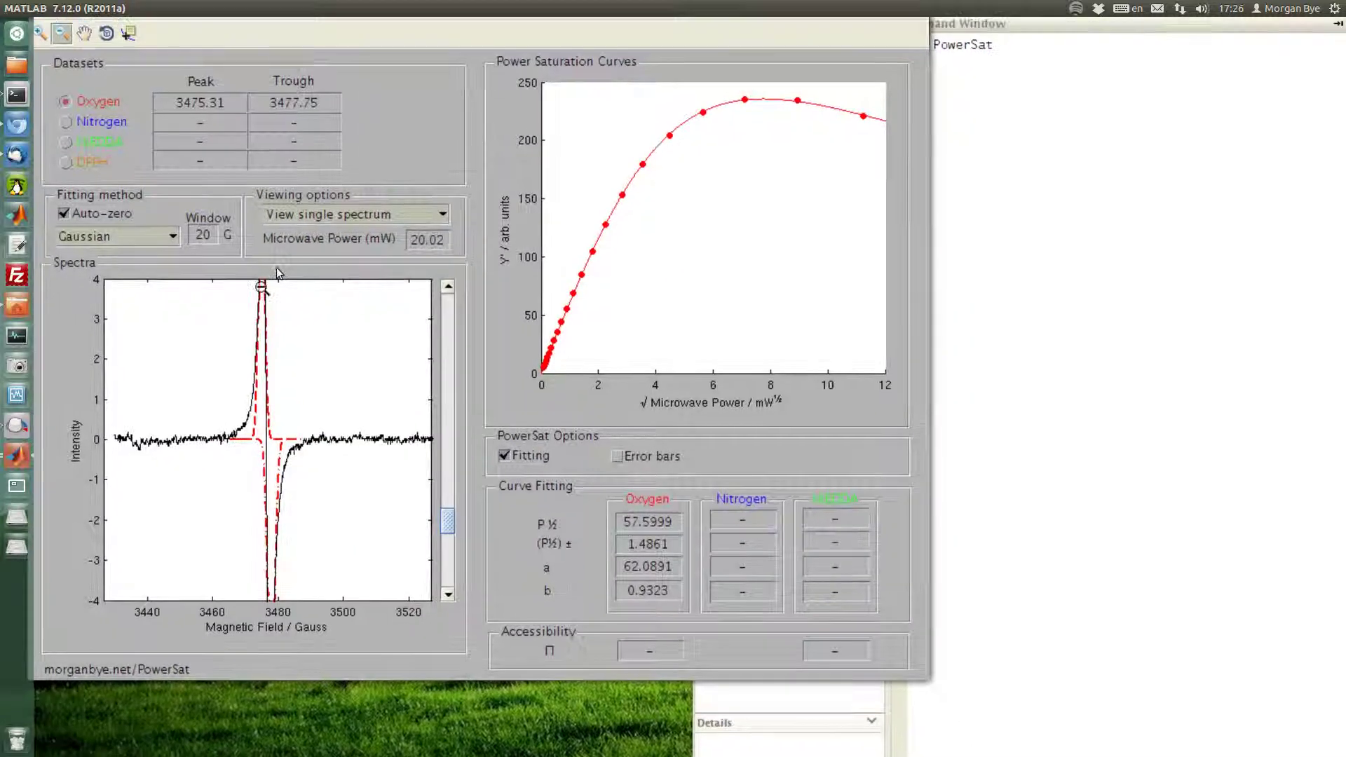
Display all spectra together and detach their plot into a separate figure window
click(337, 206)
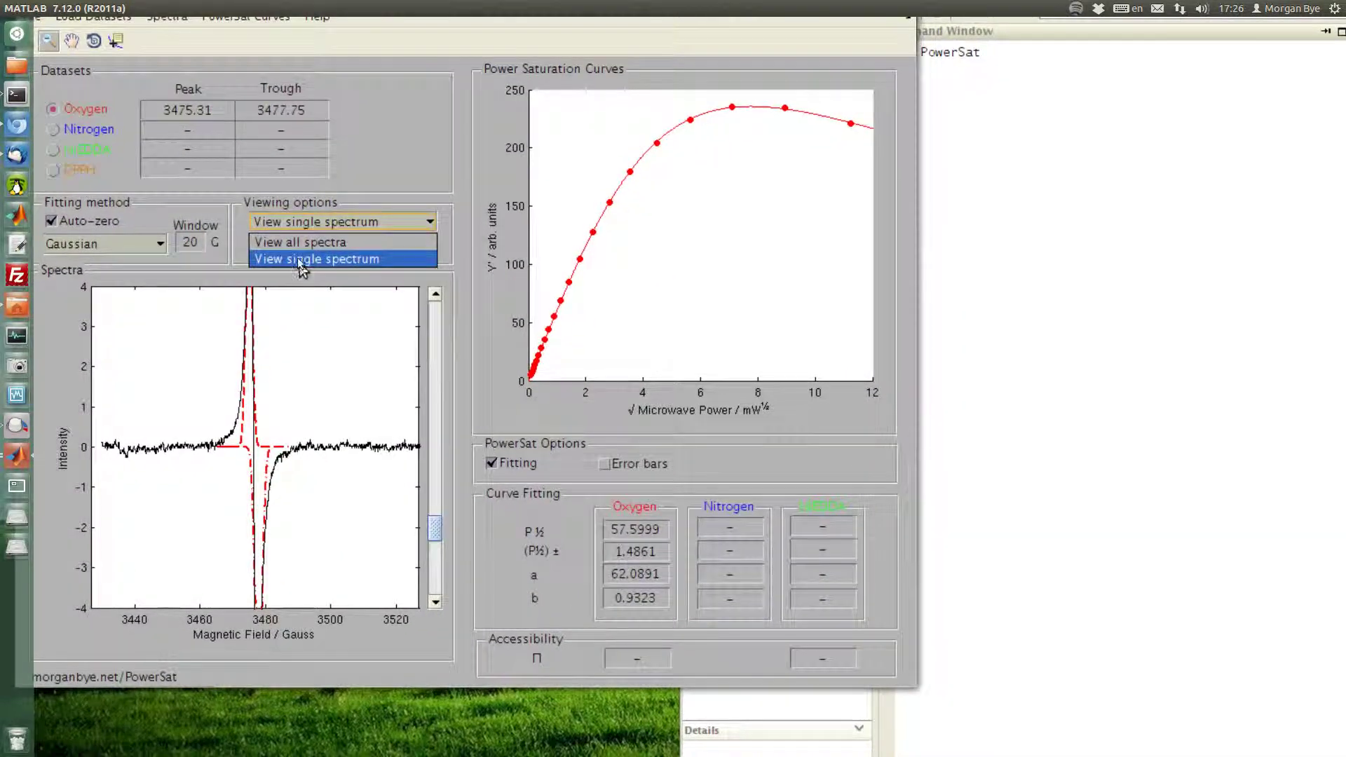
click(301, 242)
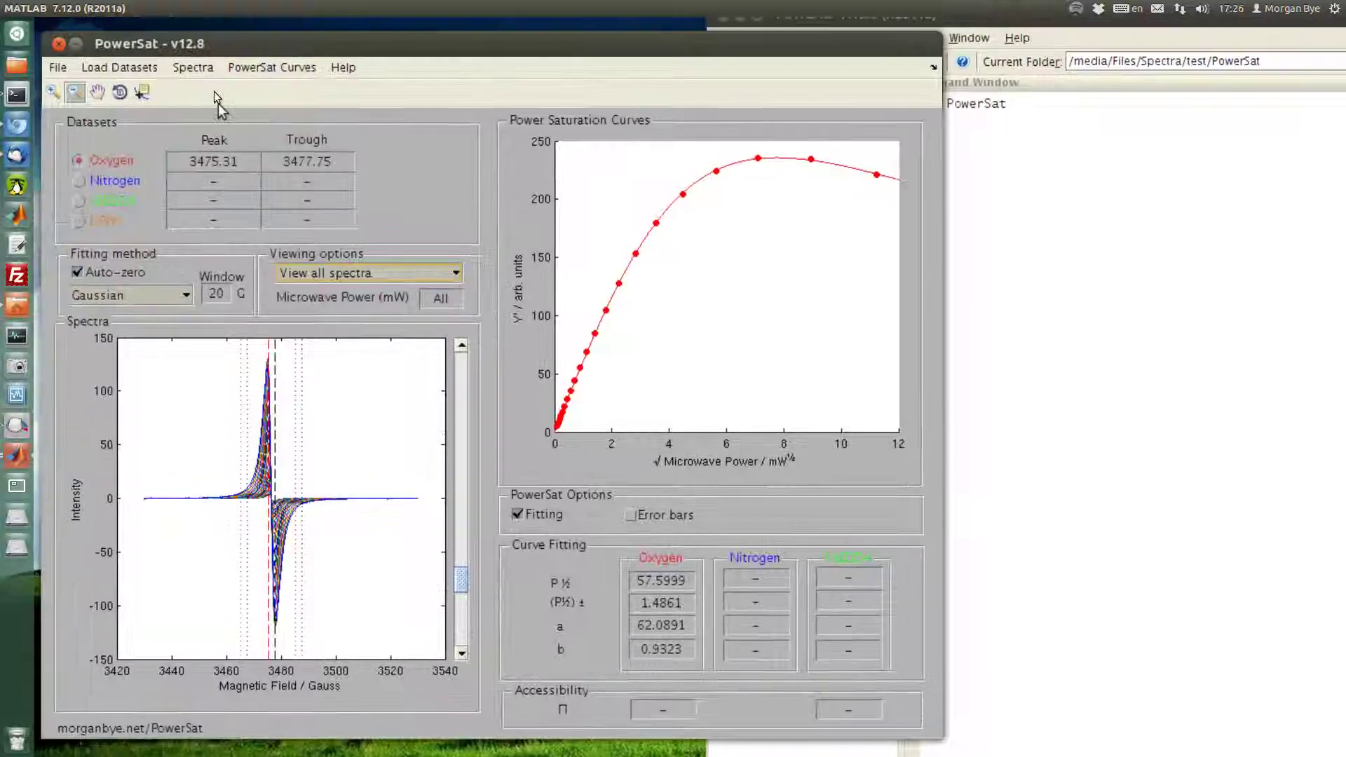
click(196, 70)
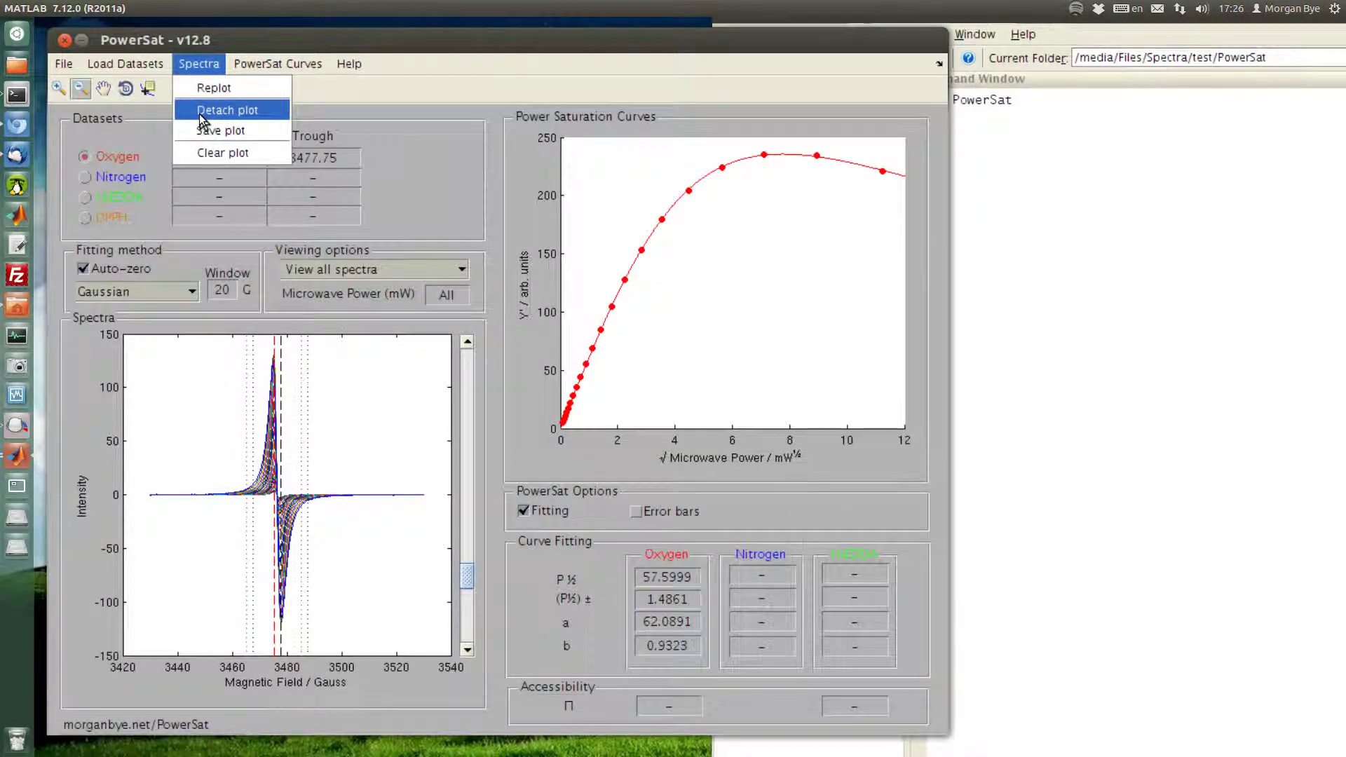
click(200, 112)
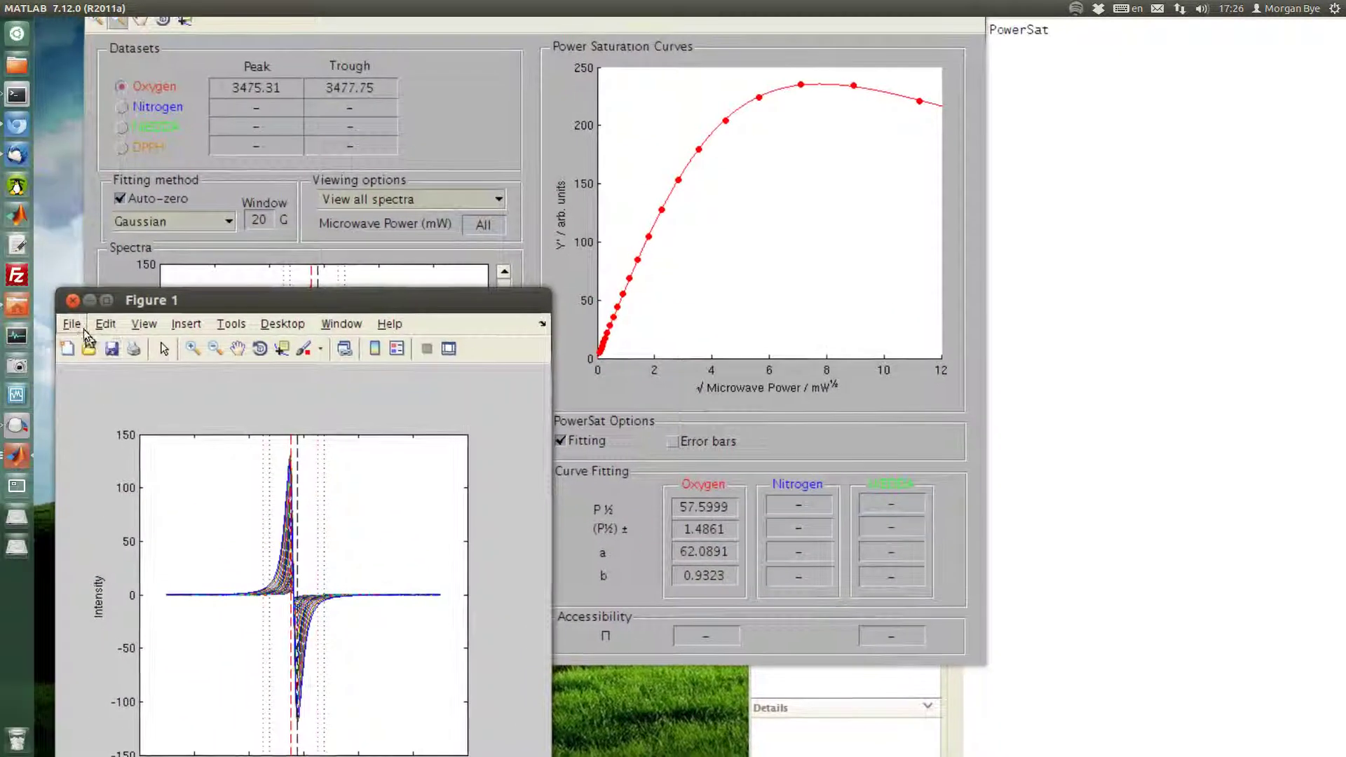
Look over the detached figure's file and saving options, and close the figure without saving
click(77, 323)
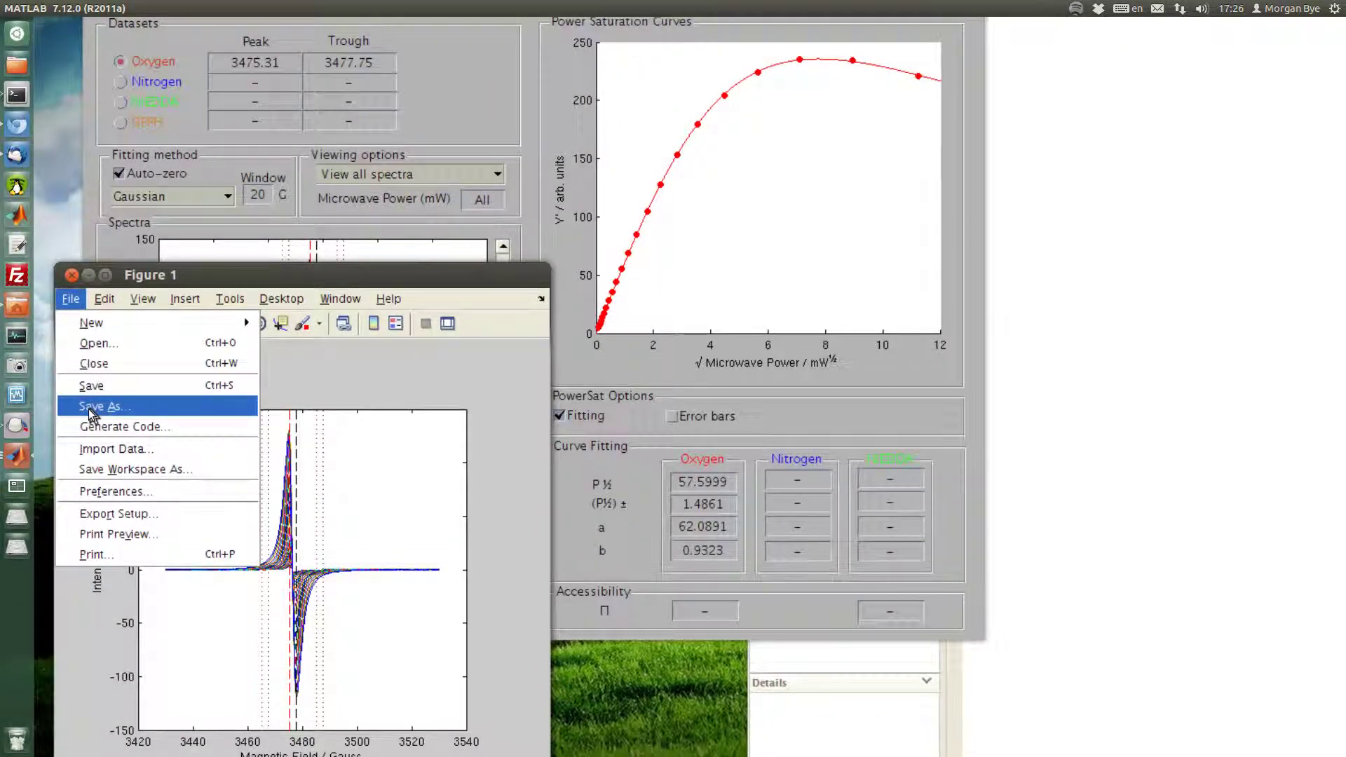
click(70, 311)
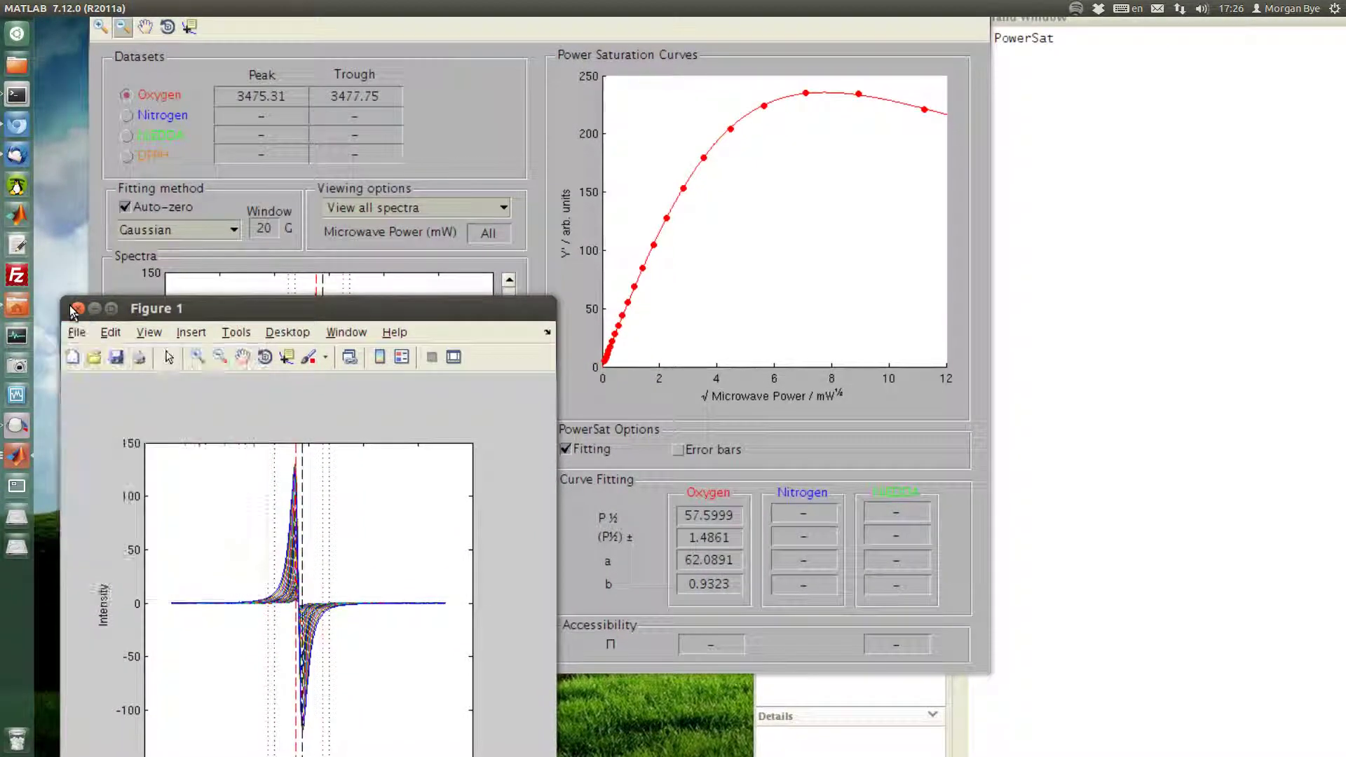
click(72, 311)
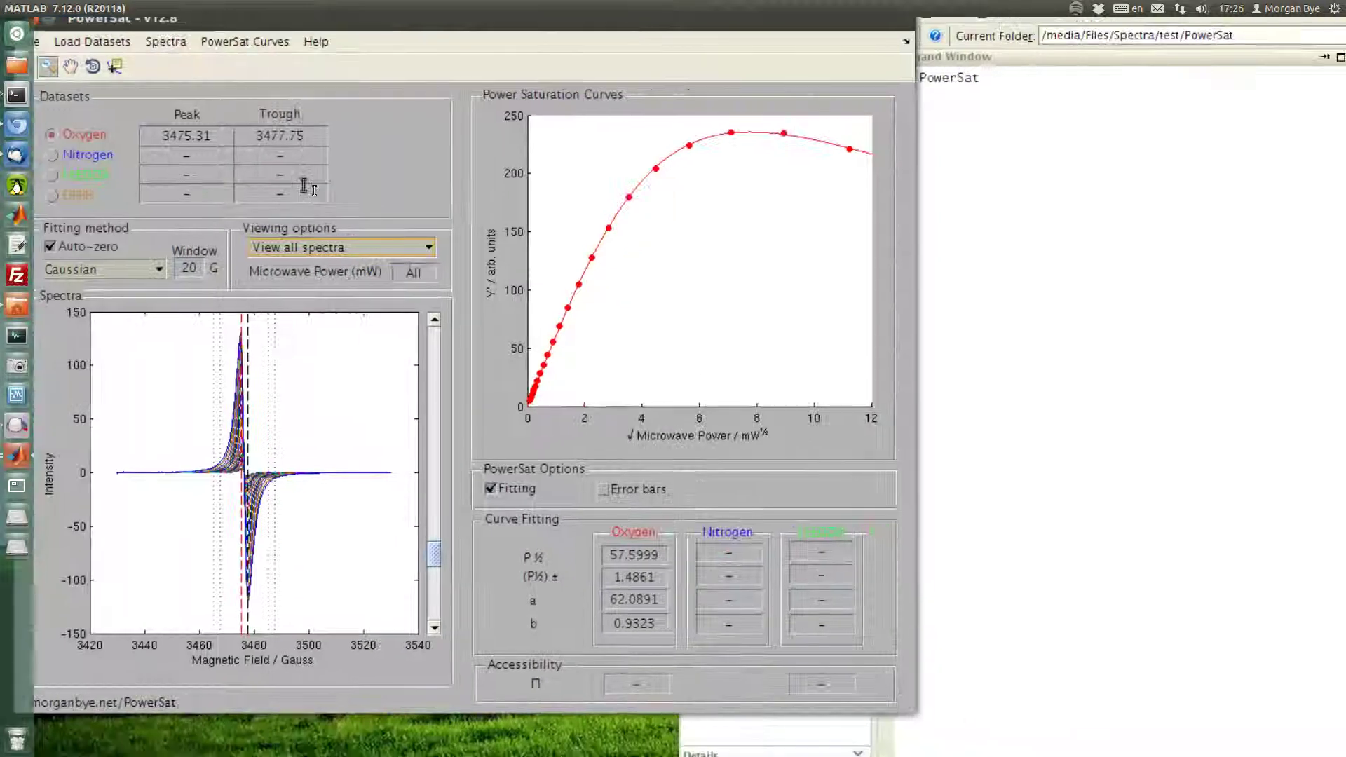
Return to the single-spectrum view and step down to the 3.165 mW spectrum, keeping Gaussian fitting
click(342, 246)
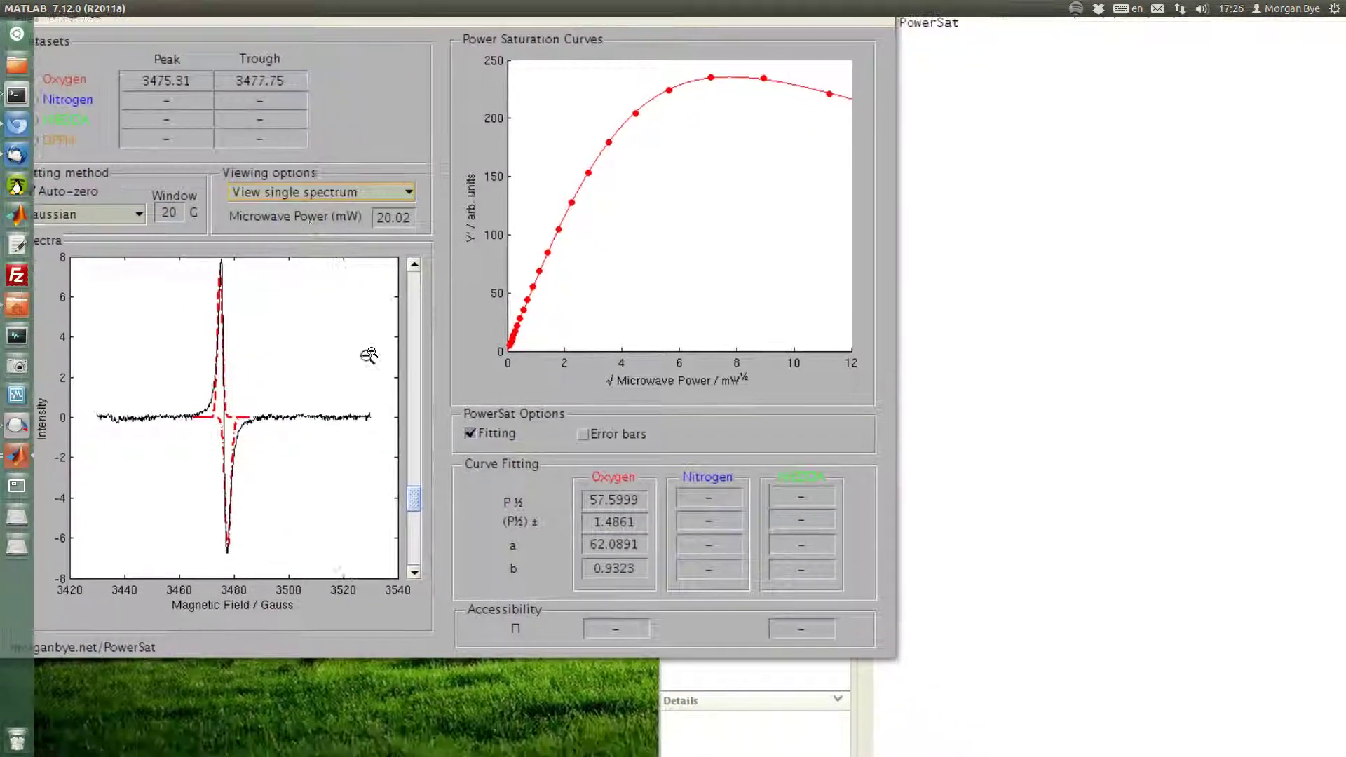
click(411, 336)
click(410, 337)
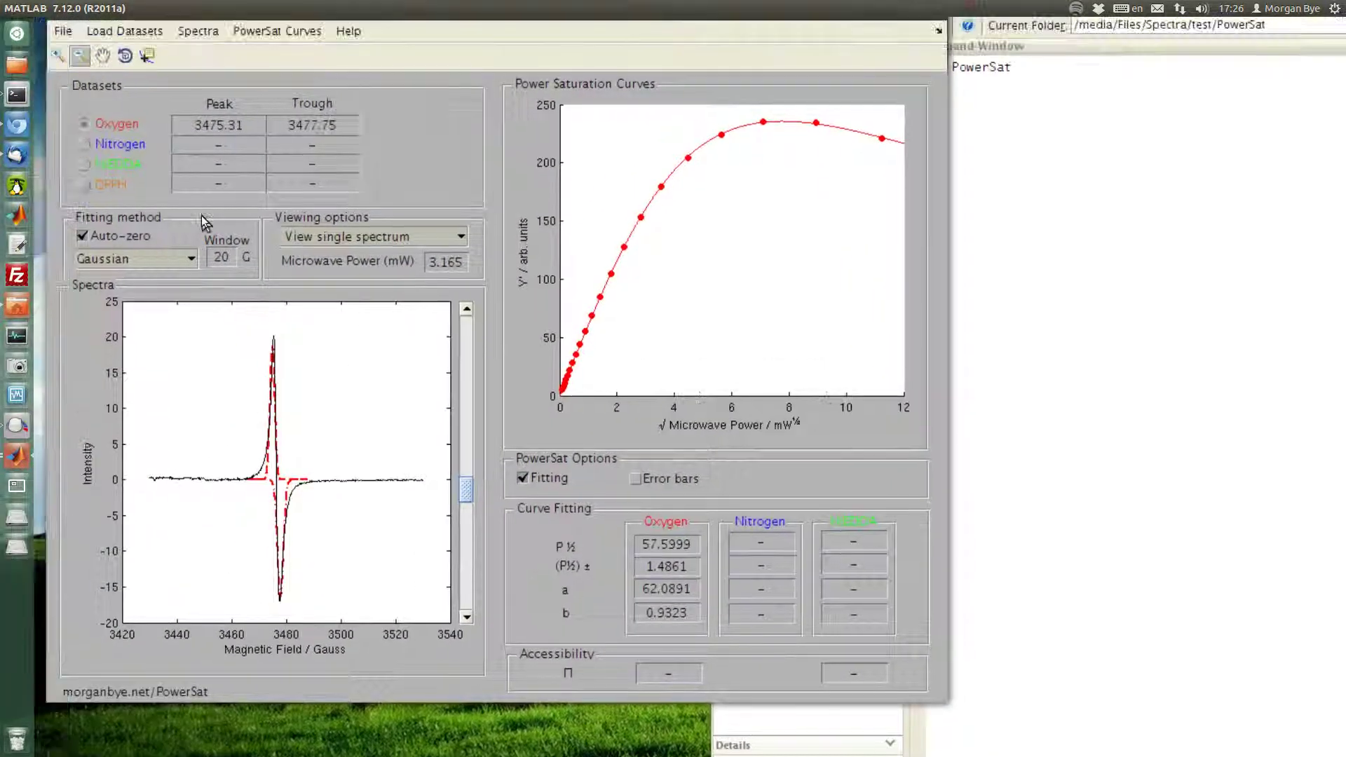
click(184, 249)
click(185, 250)
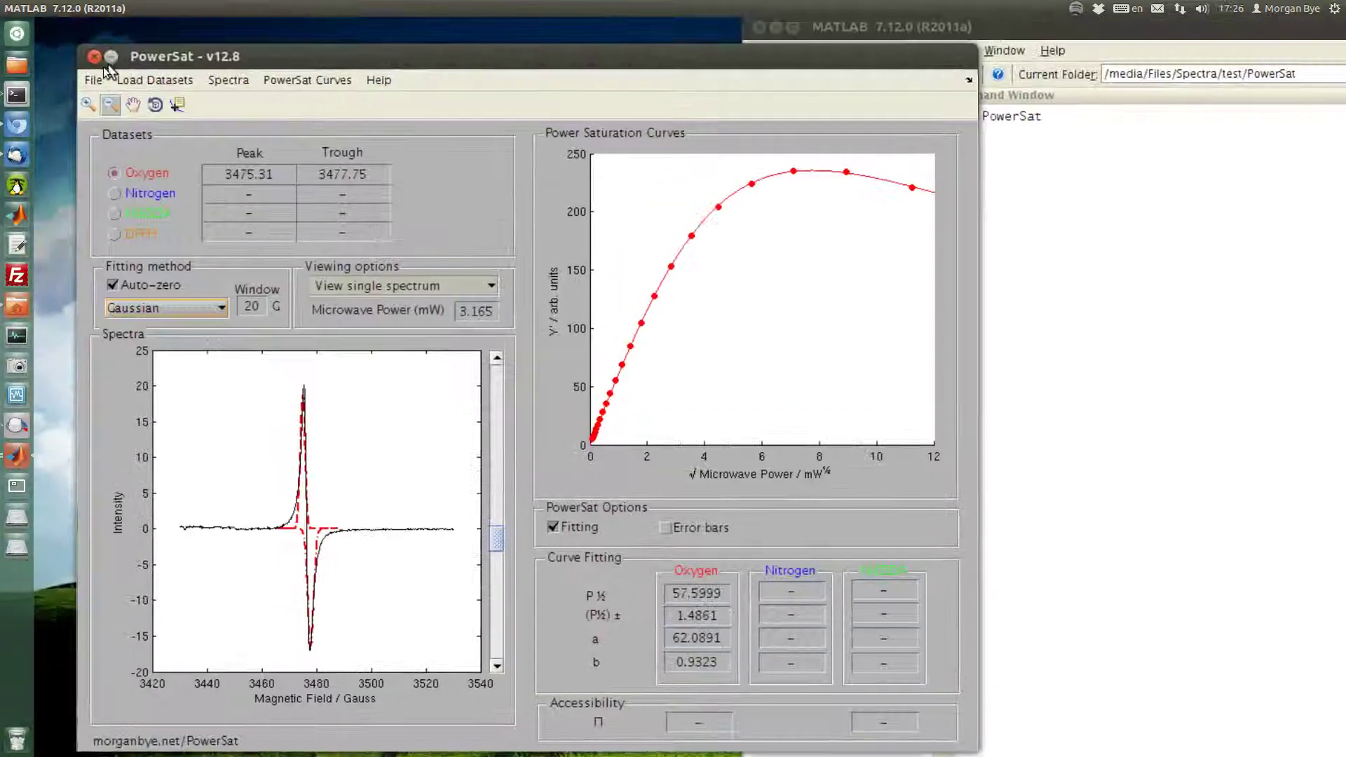
Detach the 3.165 mW spectrum with its Gaussian fit into a separate figure, and close that figure
click(193, 77)
click(207, 127)
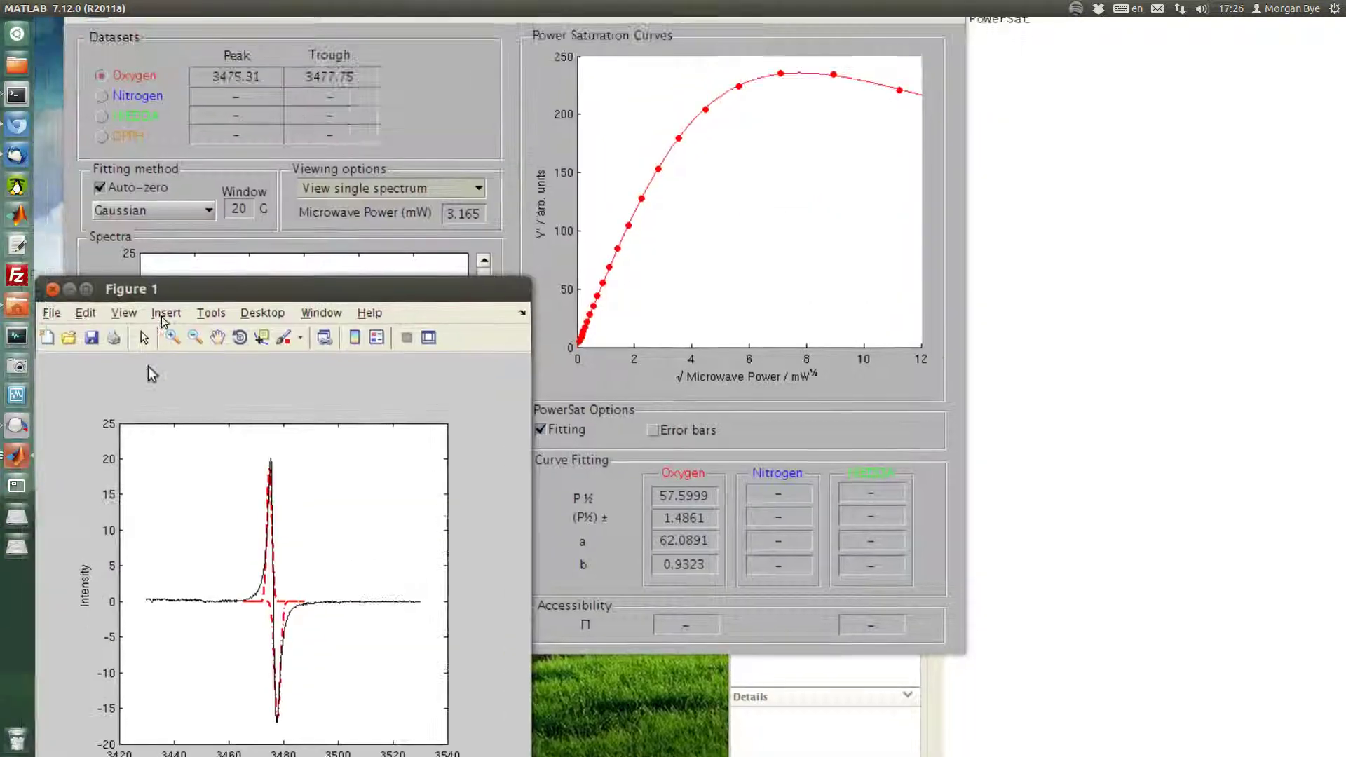
click(72, 307)
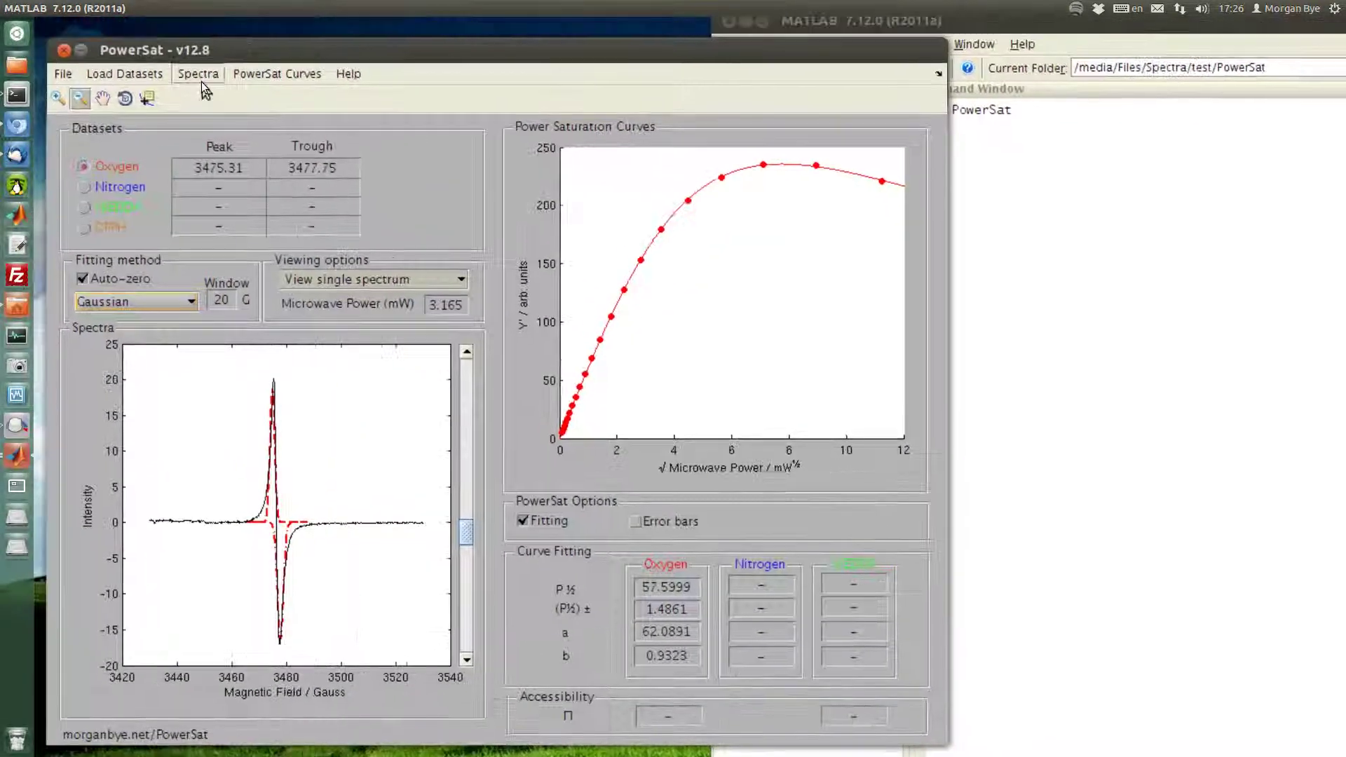
click(196, 67)
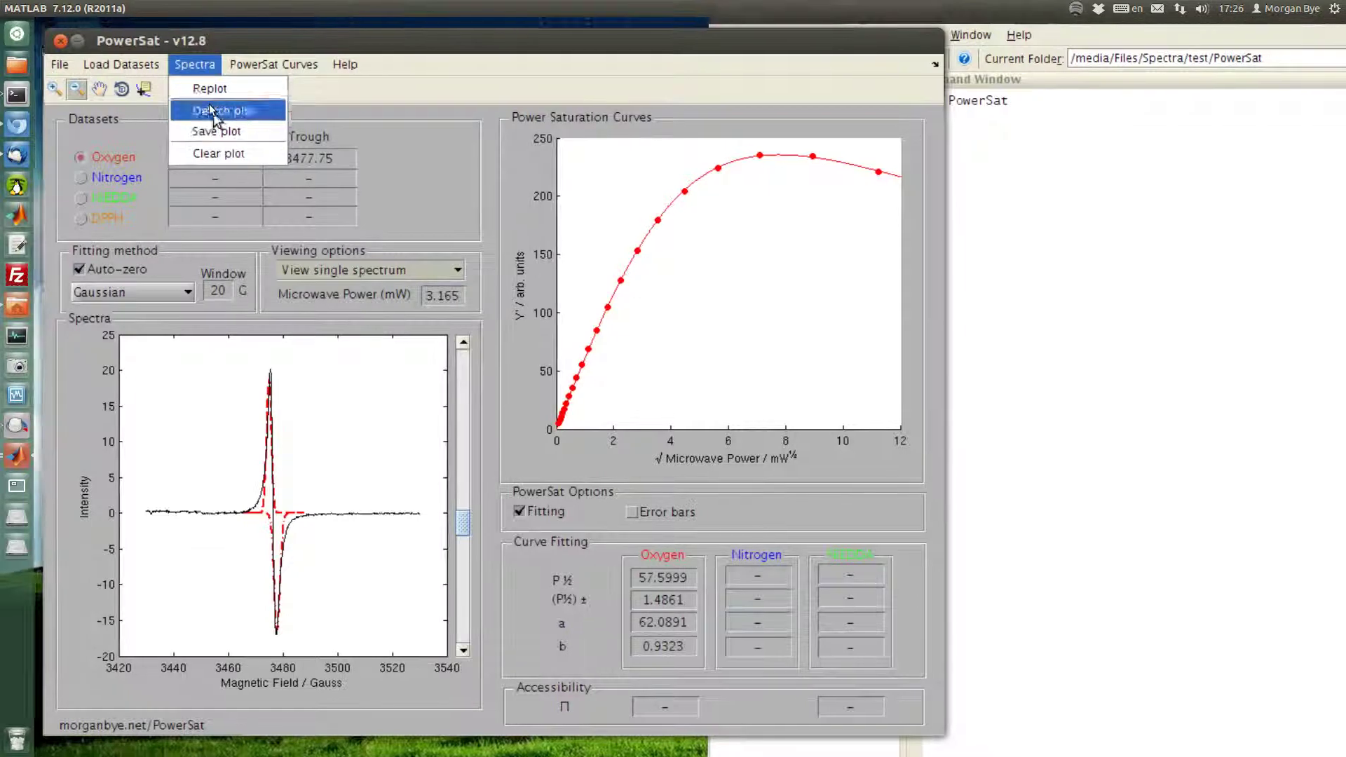
click(196, 77)
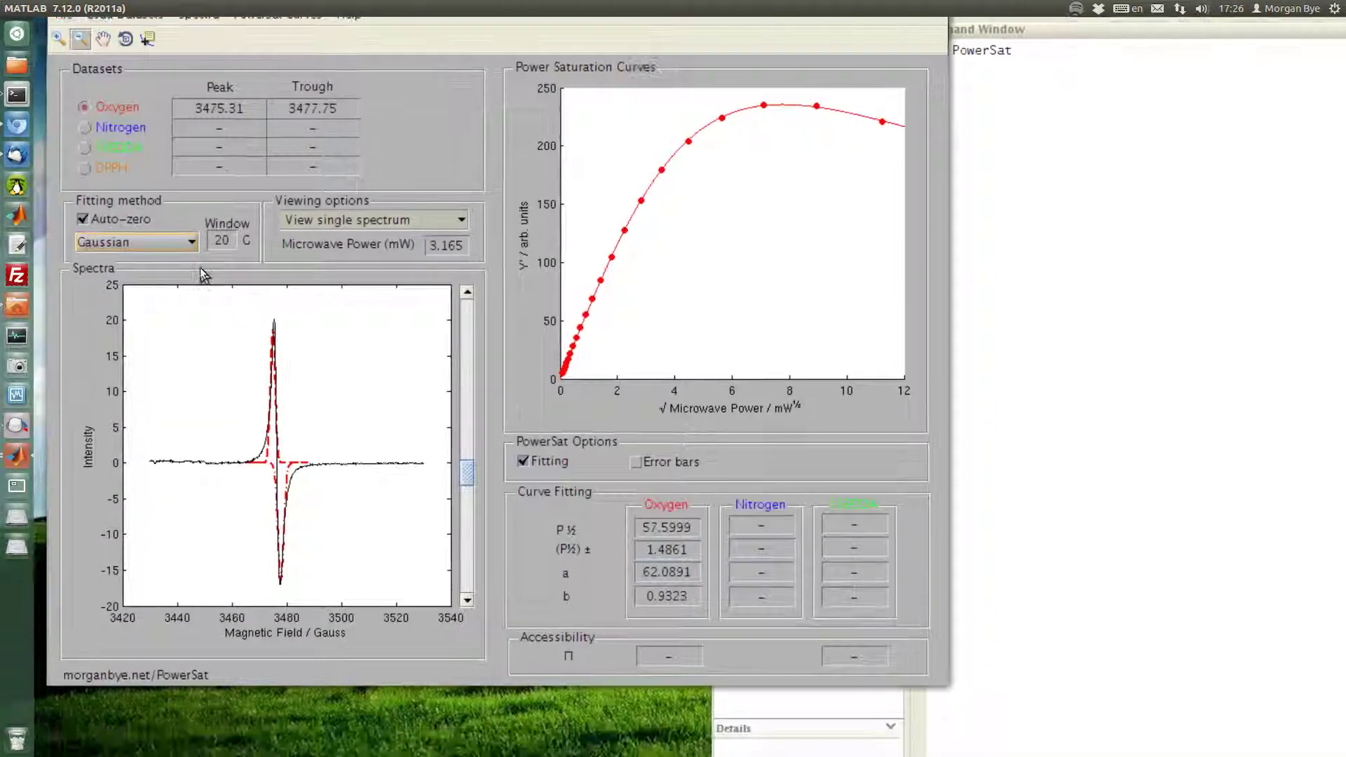
Set the fitting window to 50 G, keeping Gaussian fitting, and display all spectra together
click(224, 249)
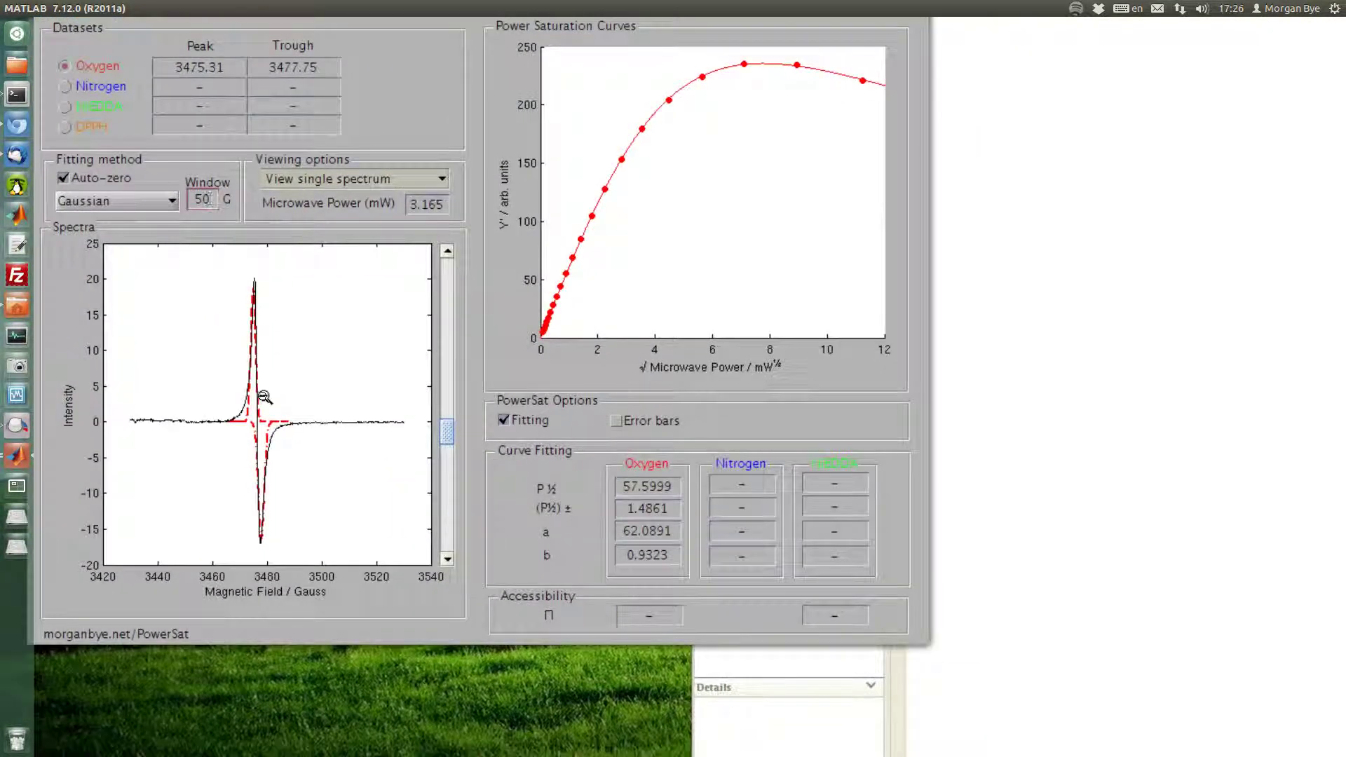
click(141, 201)
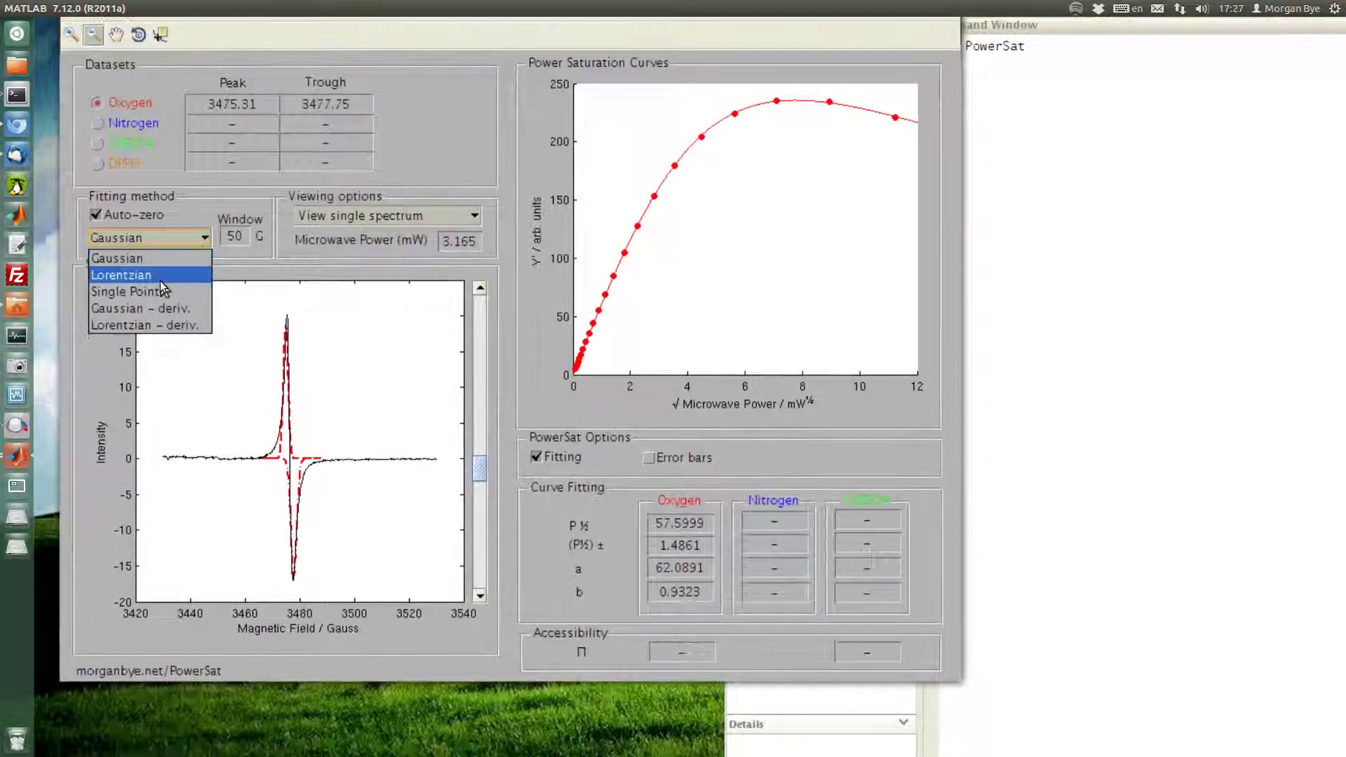
click(325, 218)
click(328, 236)
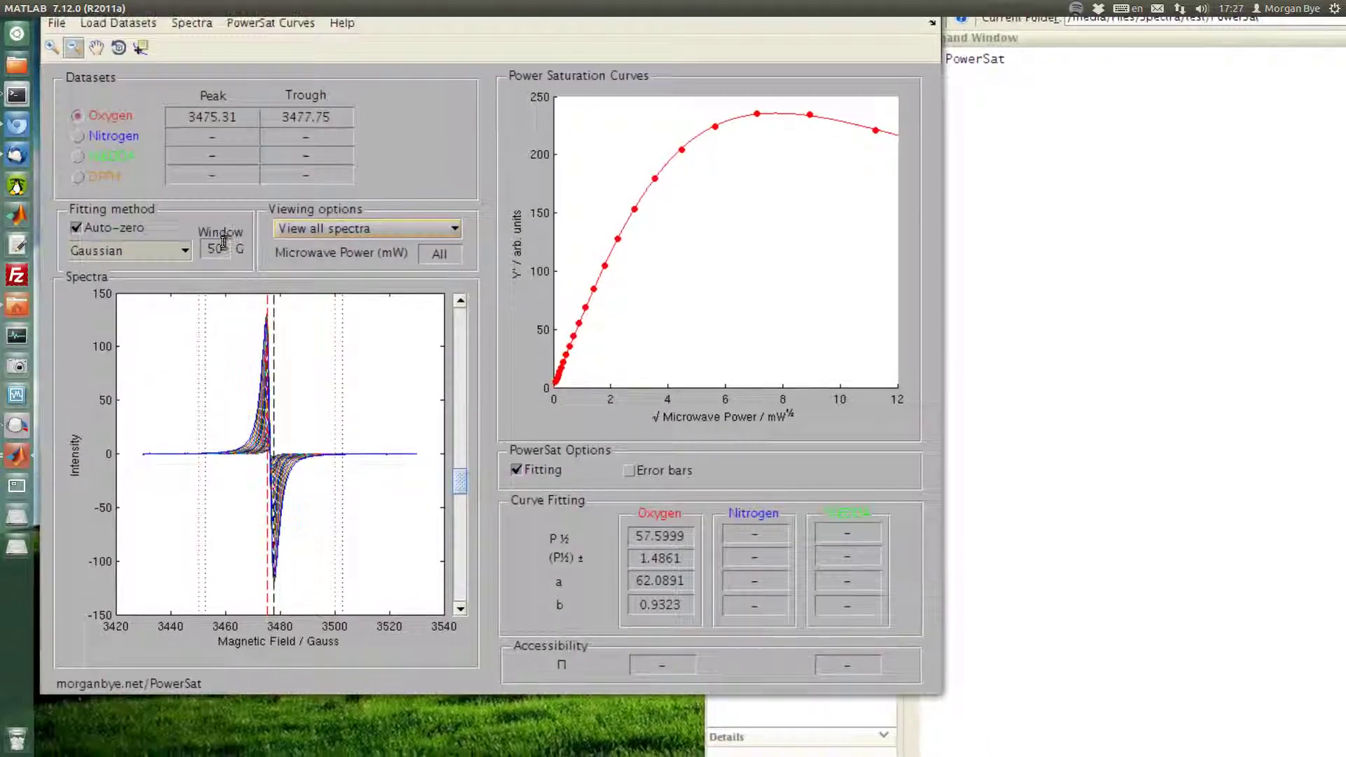
Narrow the fitting window to 20 G with all spectra displayed, and set it back to 50 G
drag(223, 241, 203, 245)
text(20)
key(Return)
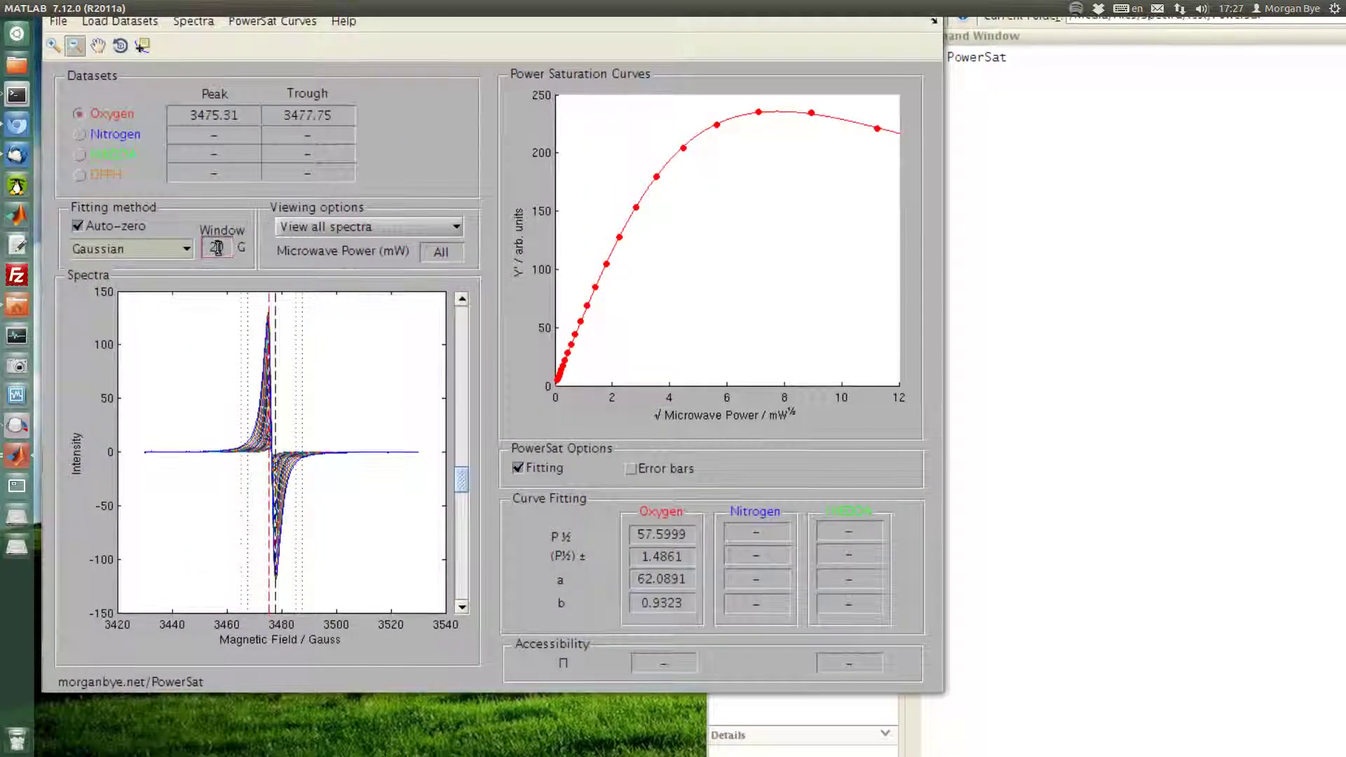
key(Return)
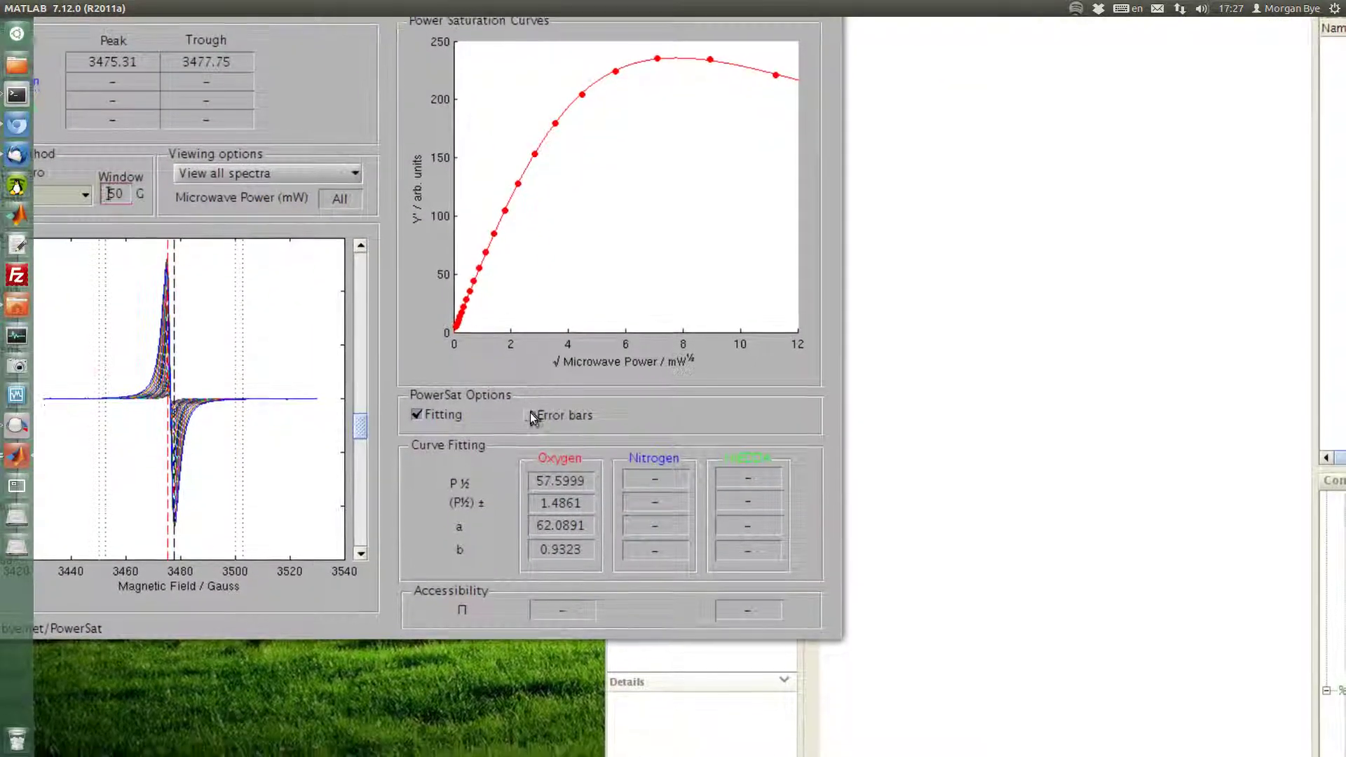
Show error bars on the power saturation curve, switch the fitting method to Single Point, and hide the error bars
click(531, 415)
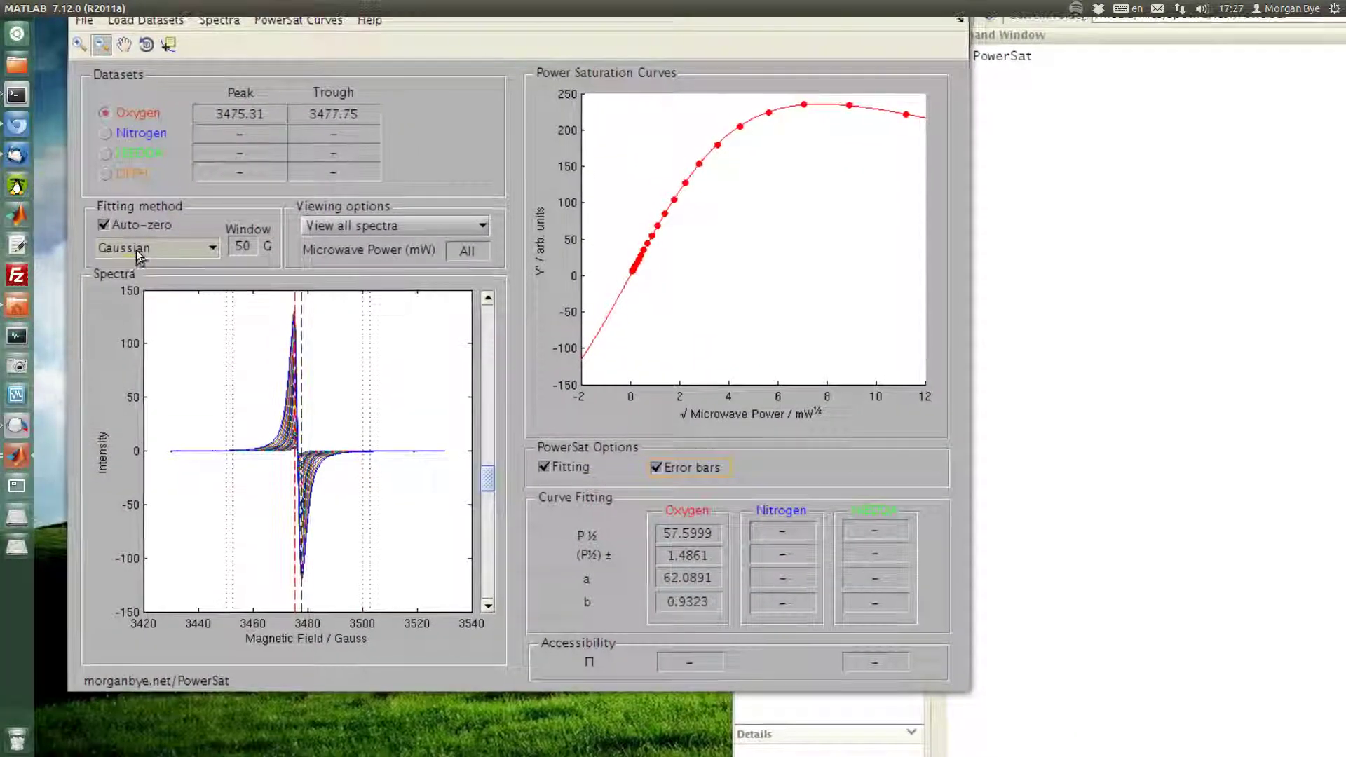
click(42, 193)
click(137, 296)
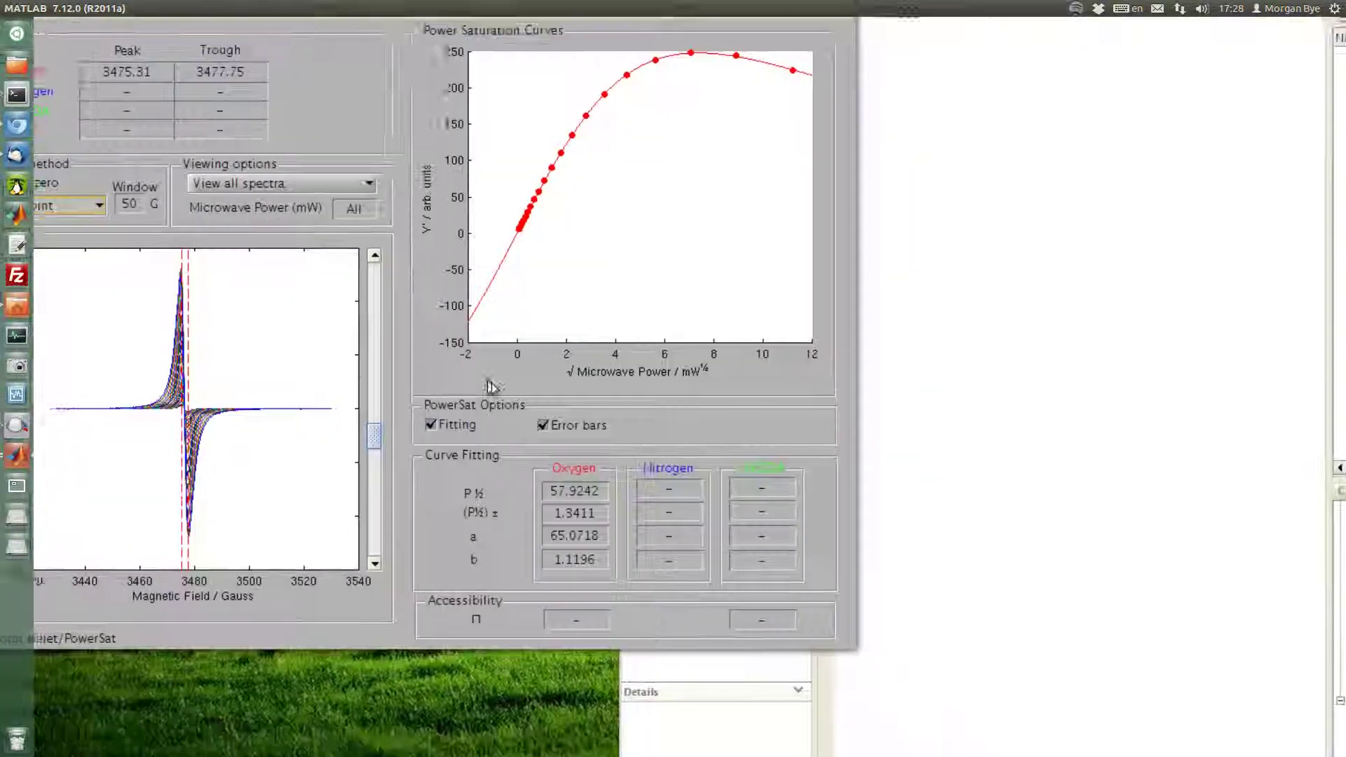
click(543, 425)
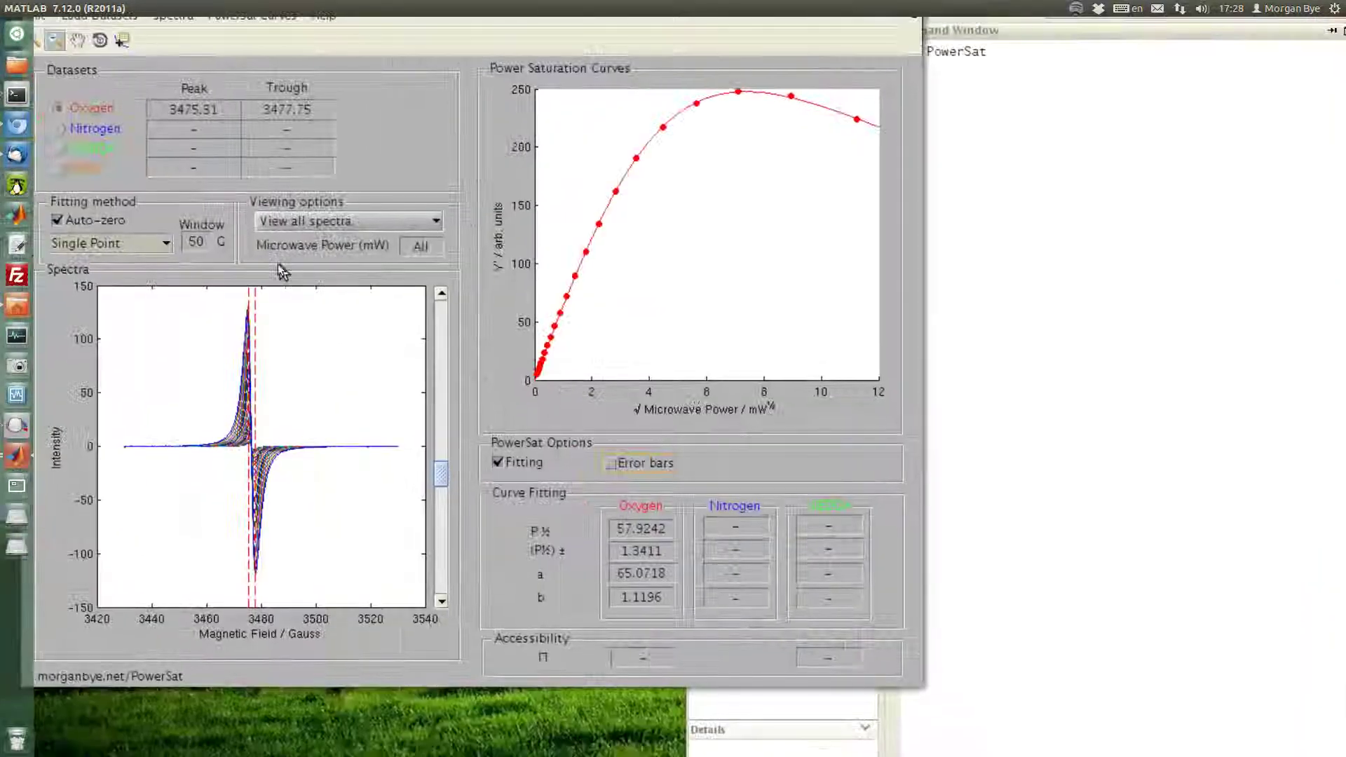